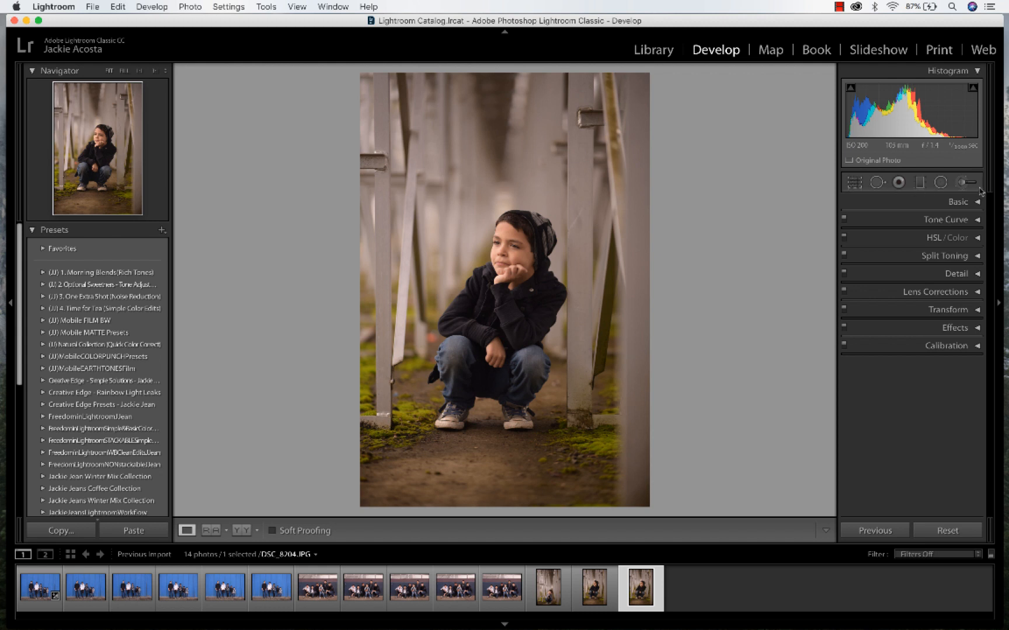
# Try cropping the photo tighter around the crouching boy with a rotation of about -2.56°, and reset the photo.
pyautogui.click(855, 183)
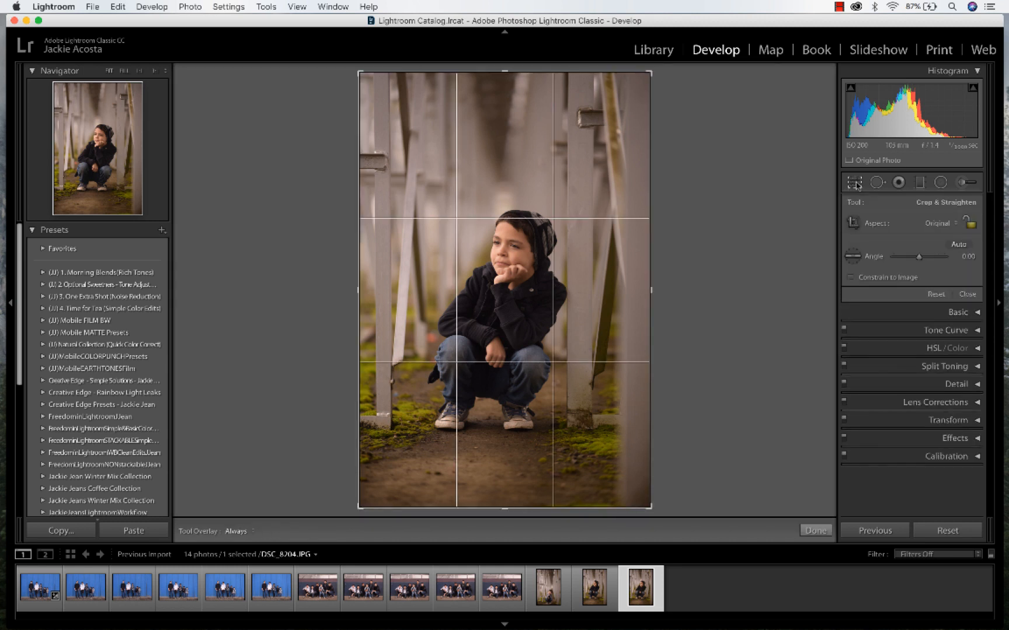
pyautogui.moveTo(359, 73); pyautogui.dragTo(441, 133)
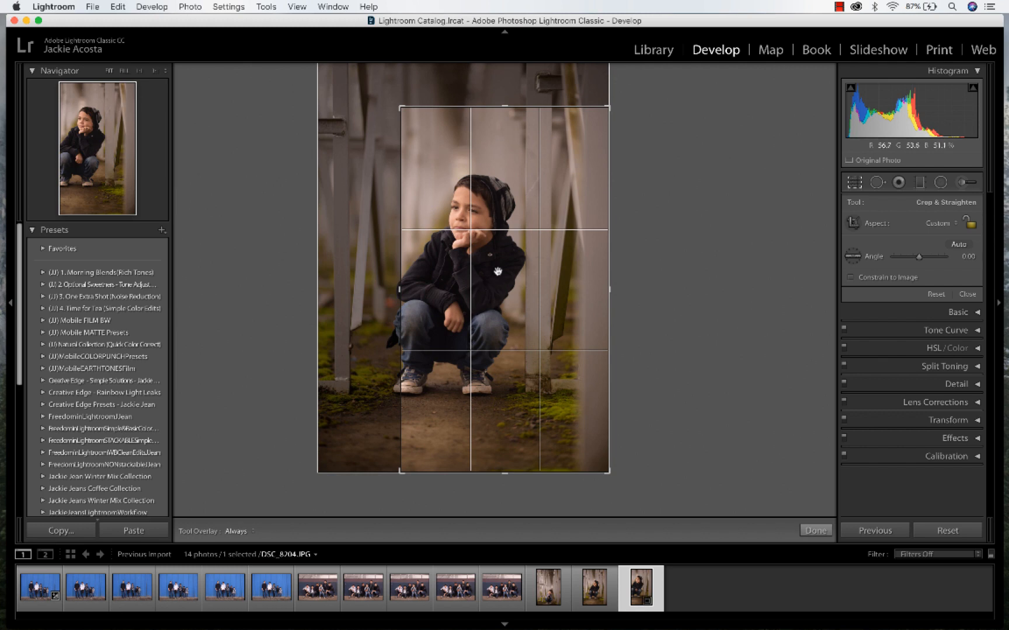
pyautogui.moveTo(497, 479); pyautogui.dragTo(511, 454)
pyautogui.moveTo(402, 108); pyautogui.dragTo(366, 107)
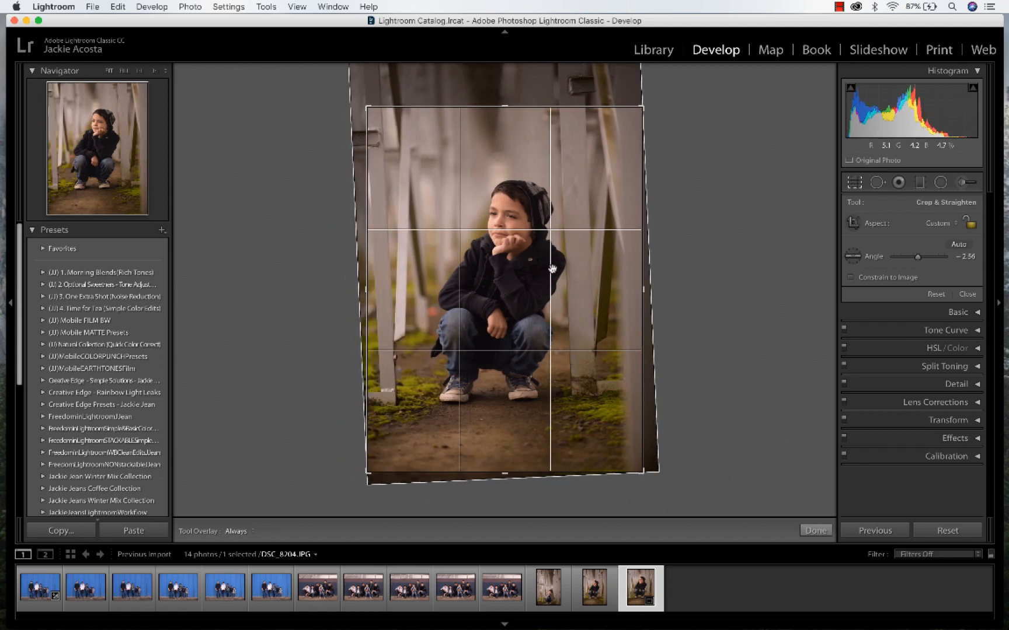
pyautogui.press('Return')
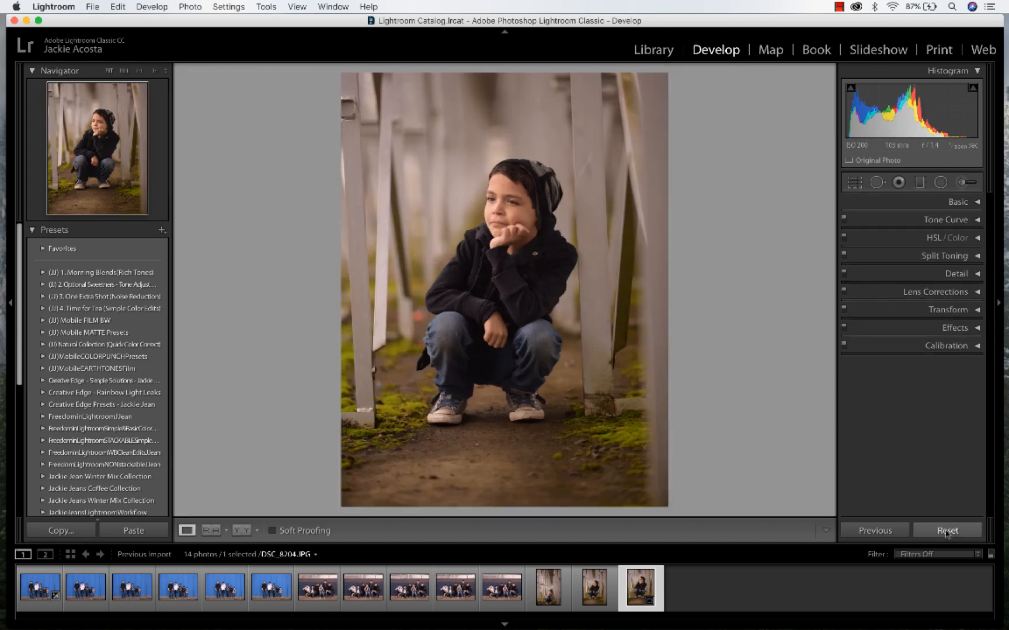
pyautogui.click(945, 531)
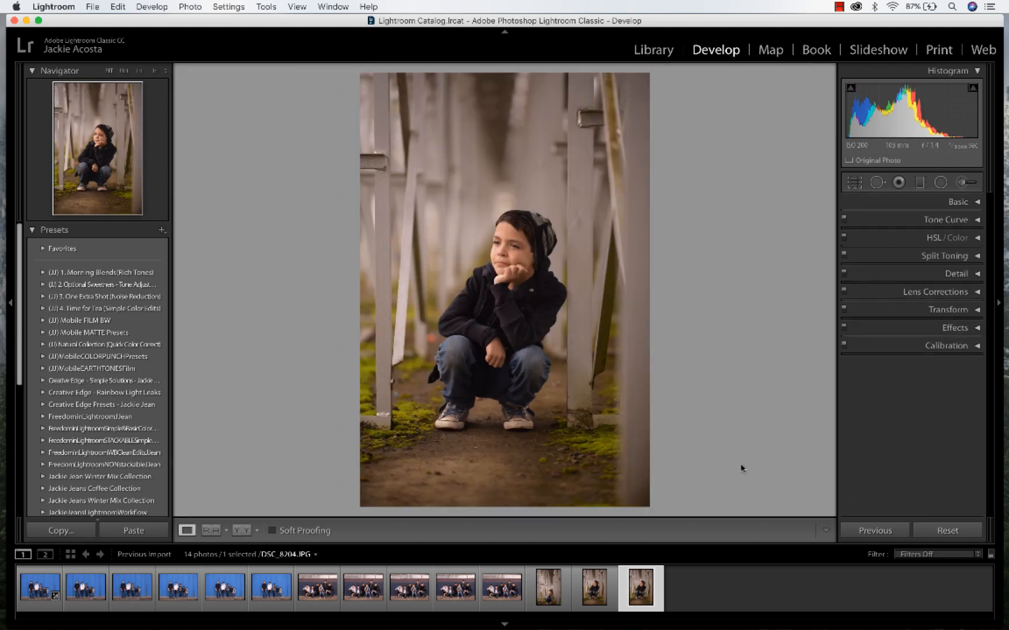
# Heal the light leaf on the ground in front of the shoes with a size 19 brush, sampling the dirt to its left.
pyautogui.click(878, 183)
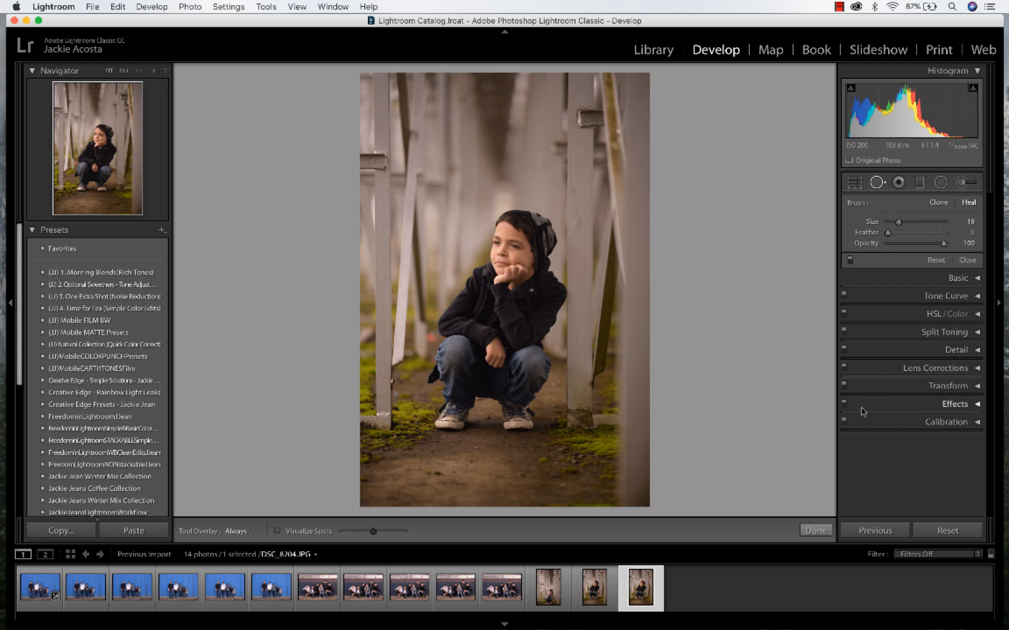
pyautogui.click(816, 530)
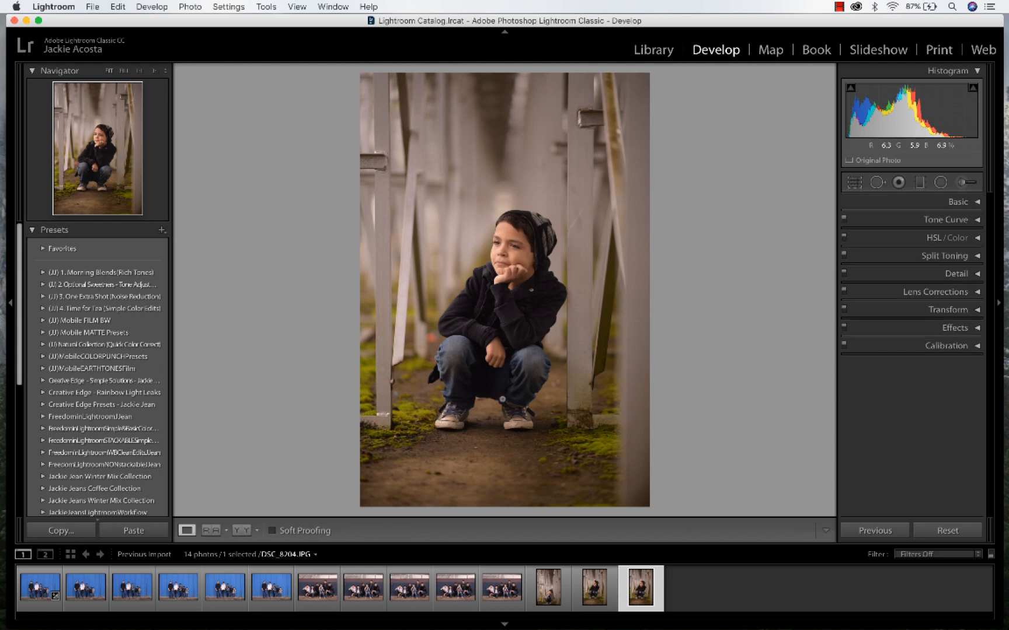
pyautogui.click(503, 402)
pyautogui.scroll(-3, 554, 444)
pyautogui.scroll(-5, 564, 454)
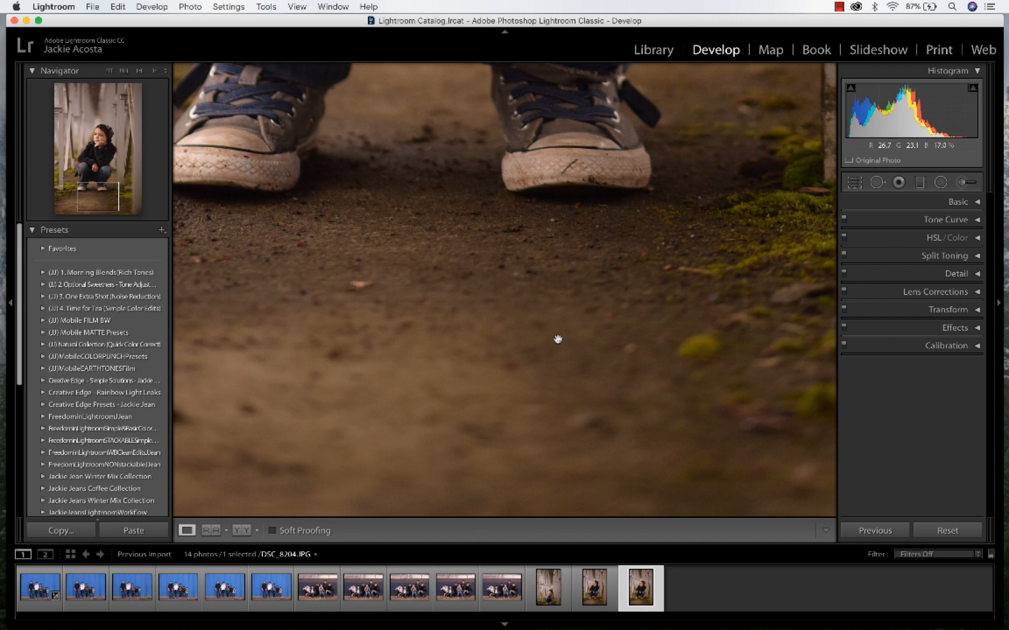
pyautogui.click(876, 182)
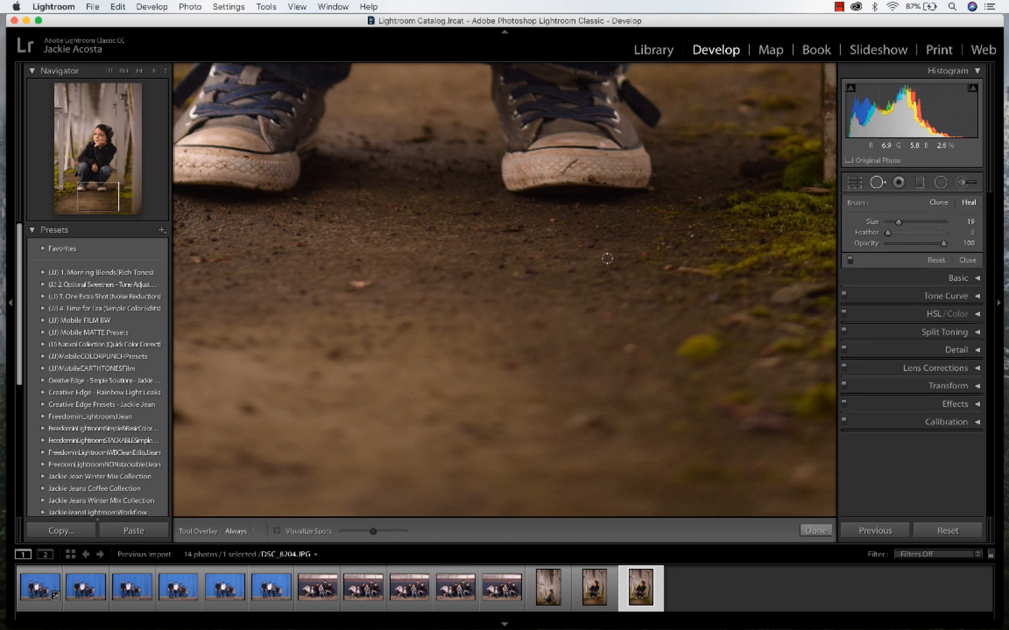
pyautogui.click(344, 282)
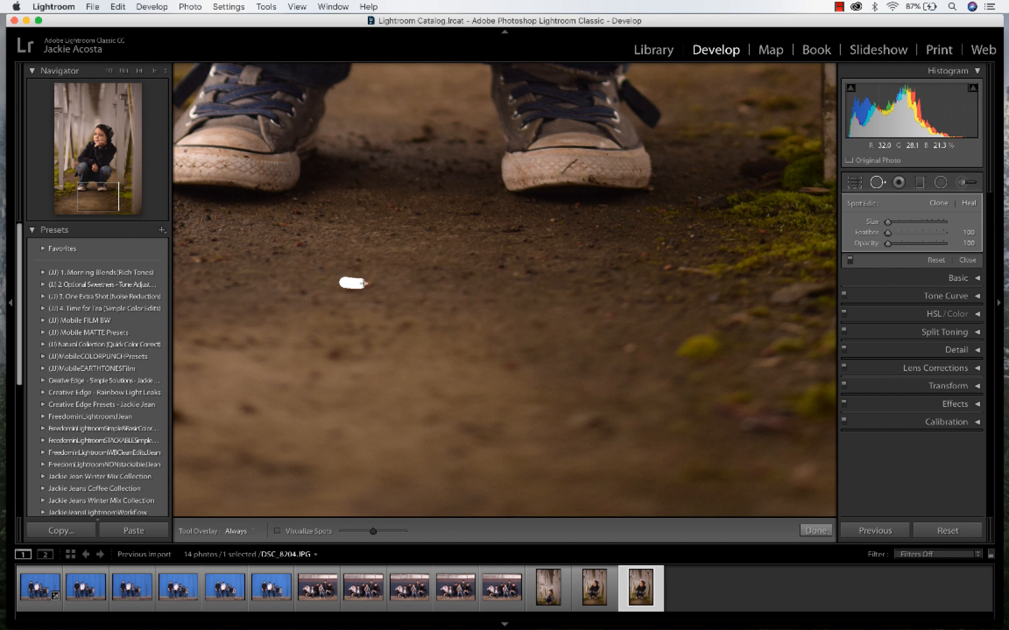
pyautogui.moveTo(378, 283); pyautogui.dragTo(378, 283)
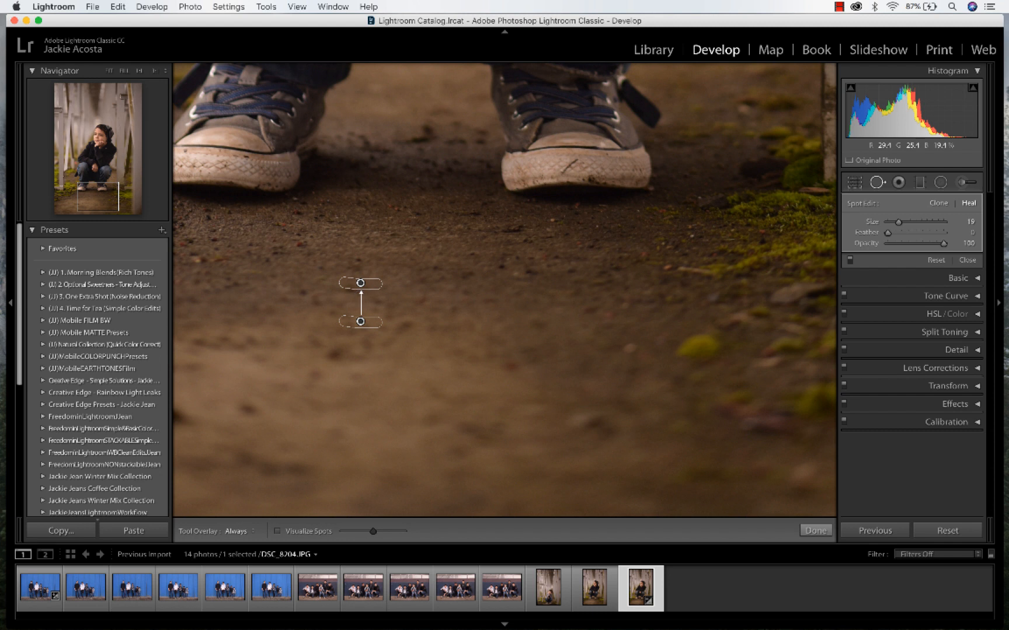
pyautogui.moveTo(360, 322)
pyautogui.mouseDown()
pyautogui.moveTo(448, 299)
pyautogui.moveTo(373, 340)
pyautogui.moveTo(301, 330)
pyautogui.moveTo(292, 292)
pyautogui.mouseUp()
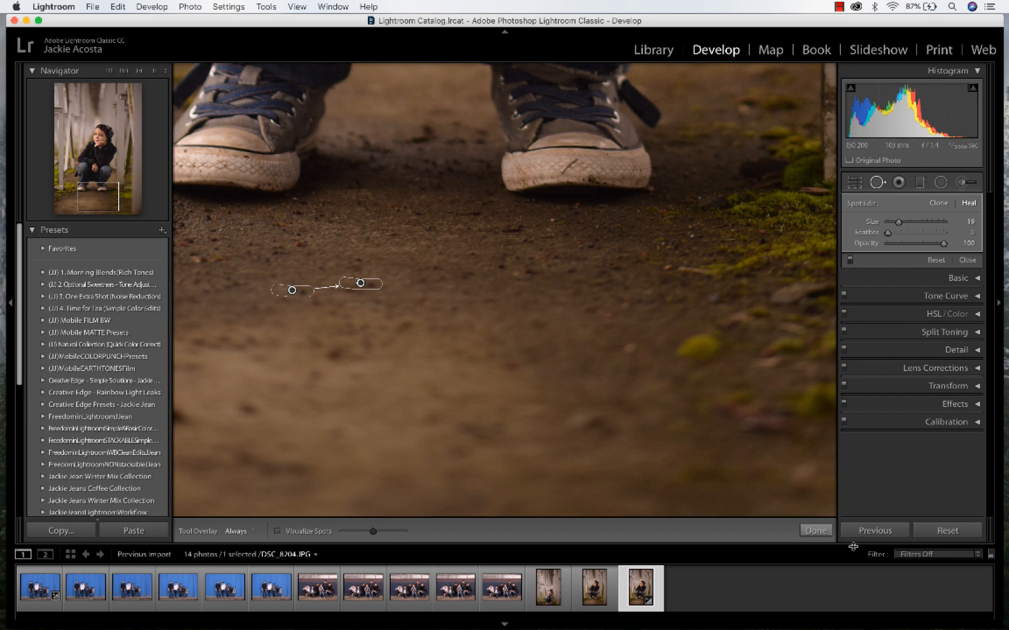
pyautogui.click(824, 531)
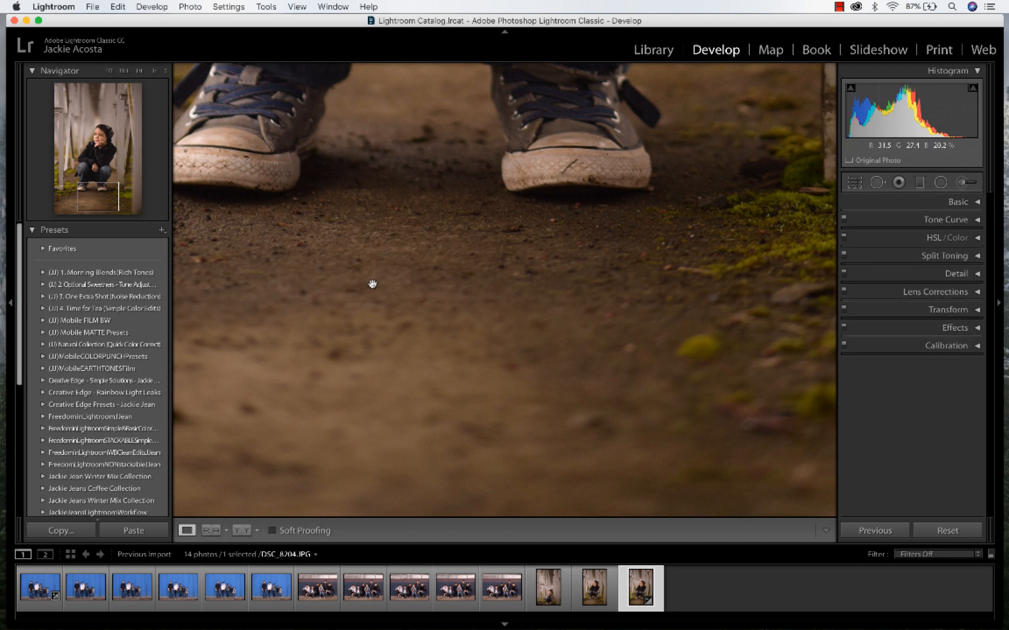
# Heal a small spot on the boy's cheek beside the nose with the size 19 Heal brush.
pyautogui.scroll(10, 711, 373)
pyautogui.scroll(10, 712, 383)
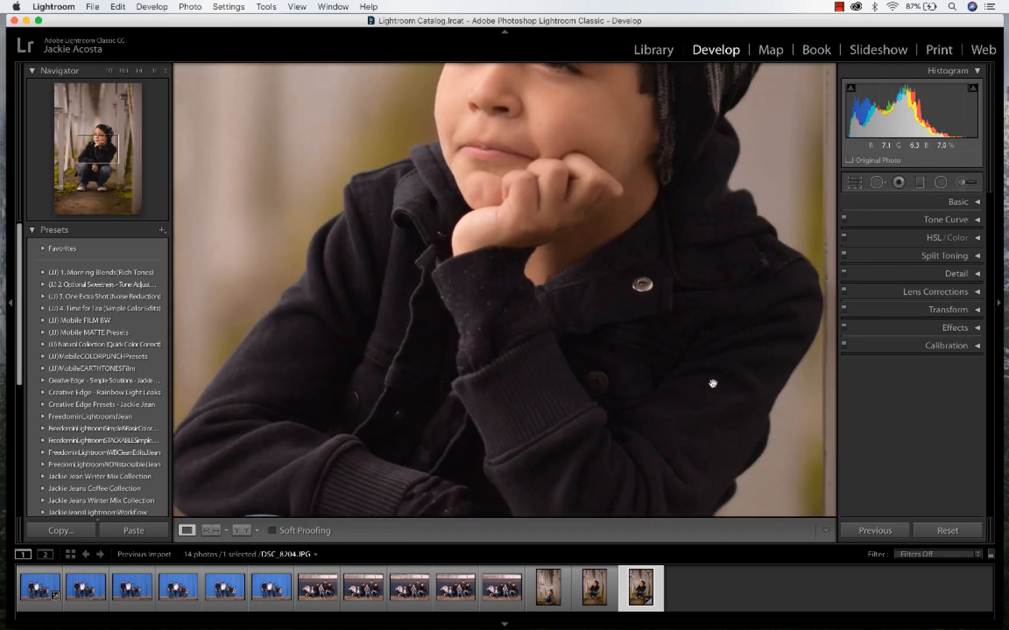
pyautogui.scroll(1, 556, 350)
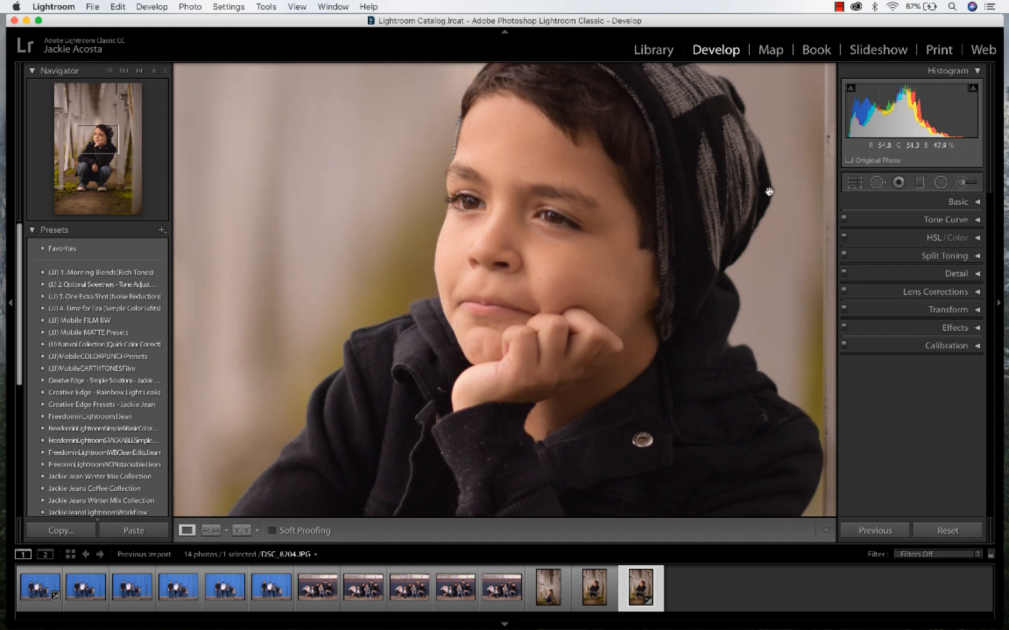
pyautogui.click(877, 182)
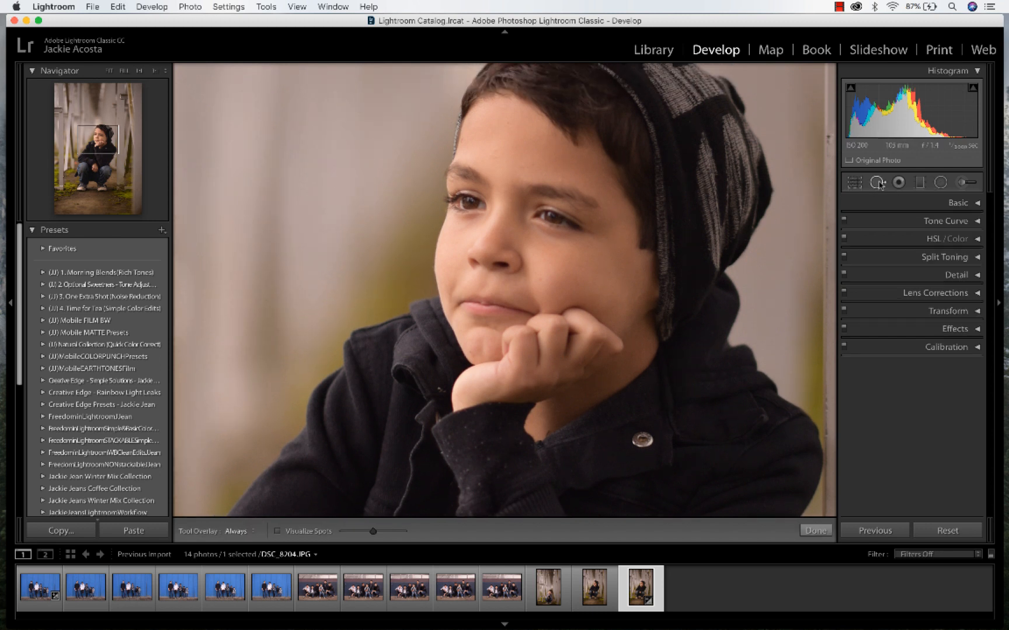
pyautogui.click(541, 280)
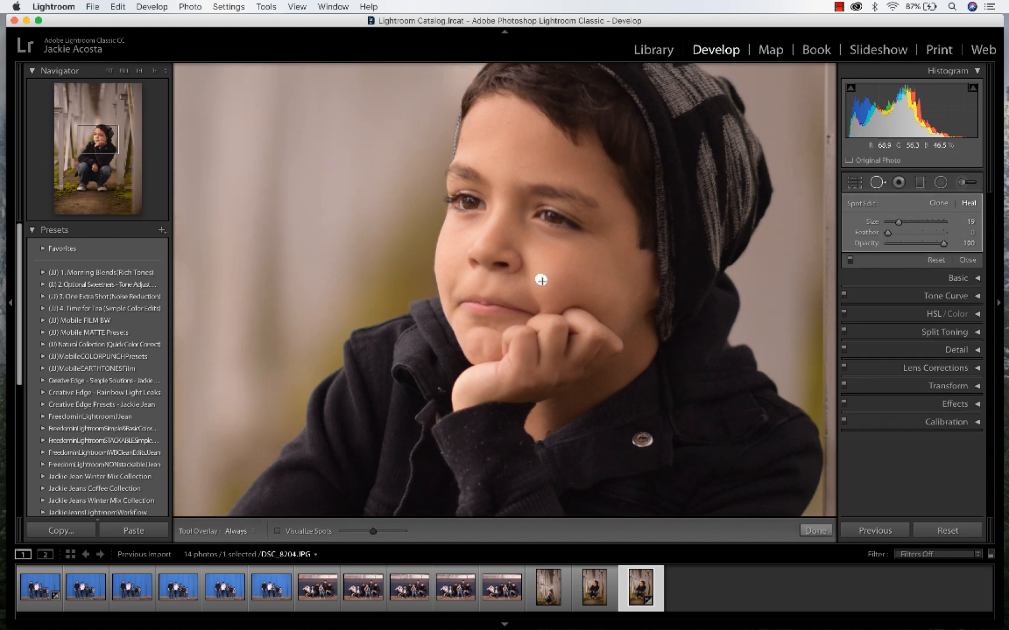
pyautogui.click(815, 531)
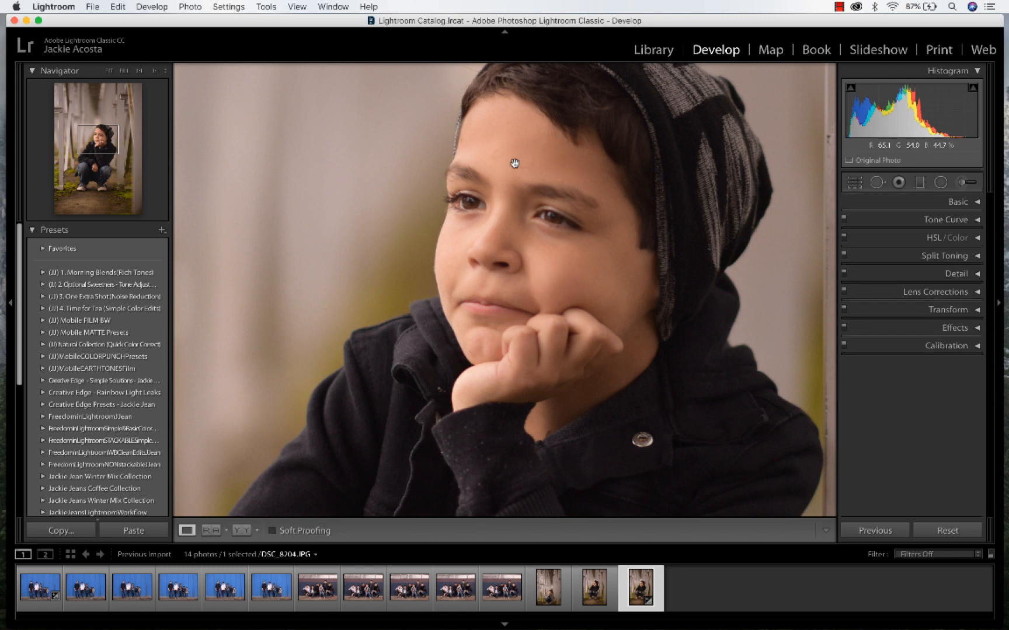
# Heal a spot on the boy's upper forehead with the Heal brush at size 19.
pyautogui.click(877, 182)
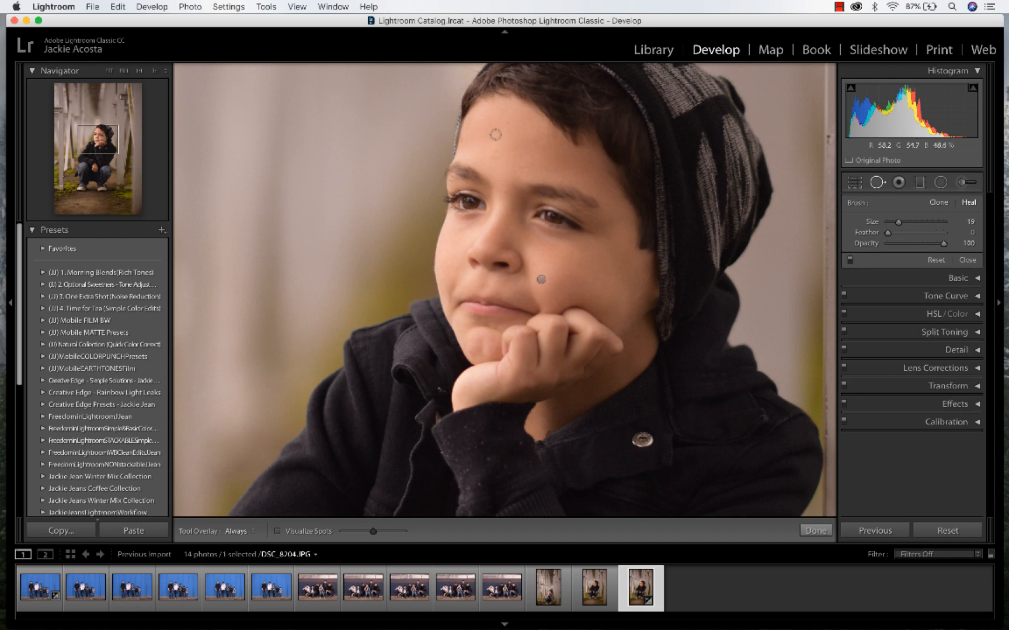
pyautogui.scroll(4, 508, 149)
pyautogui.scroll(-8, 490, 148)
pyautogui.scroll(6, 488, 146)
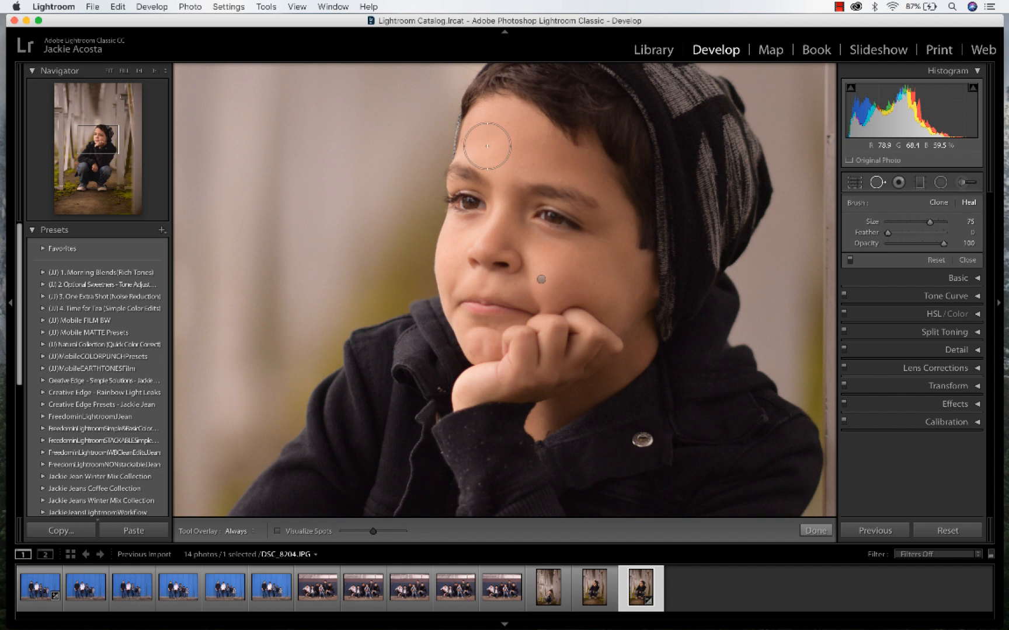
pyautogui.scroll(-4, 487, 146)
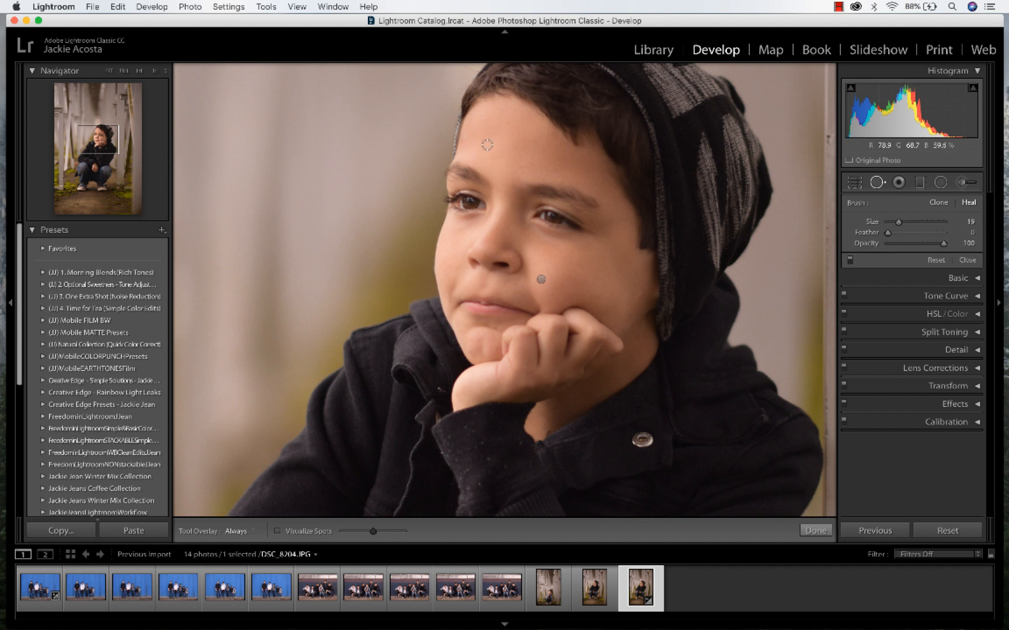
pyautogui.click(512, 116)
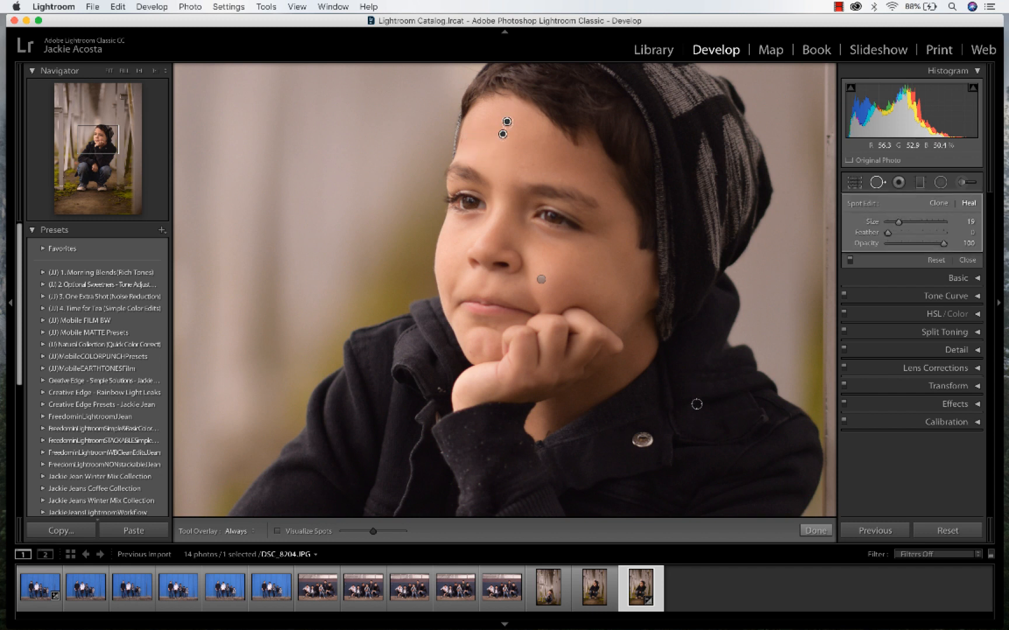
pyautogui.click(815, 530)
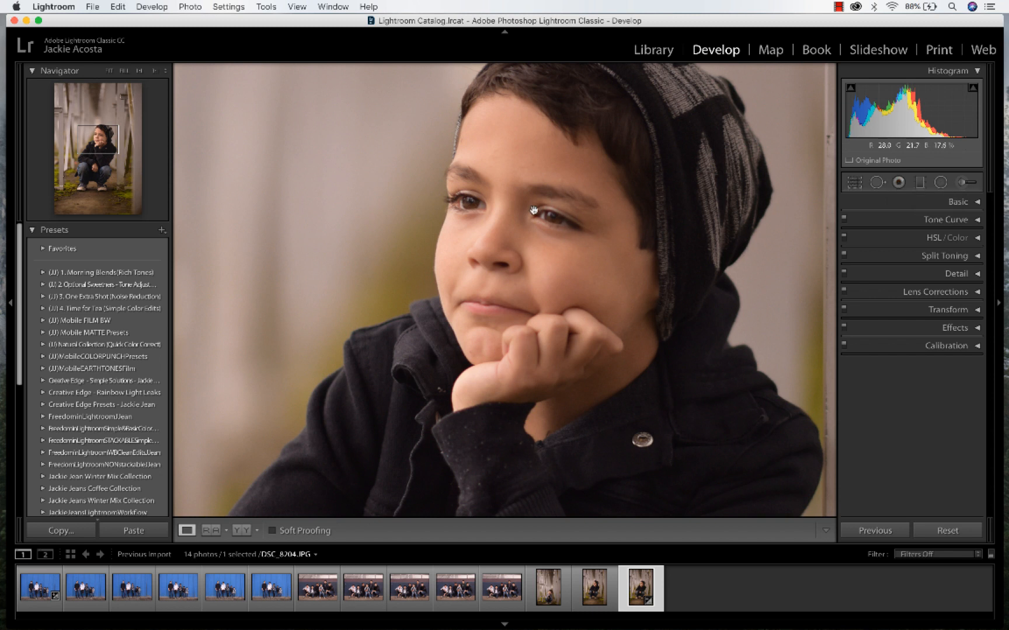
# Try the Red Eye Correction tool on the boy's eye nearer the beanie.
pyautogui.click(898, 183)
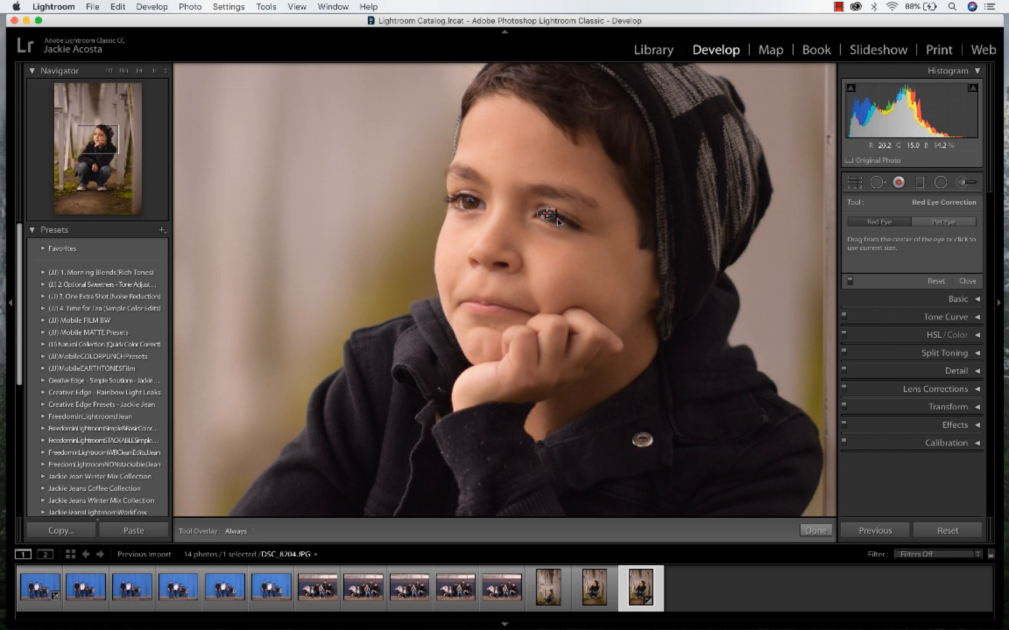
pyautogui.click(547, 214)
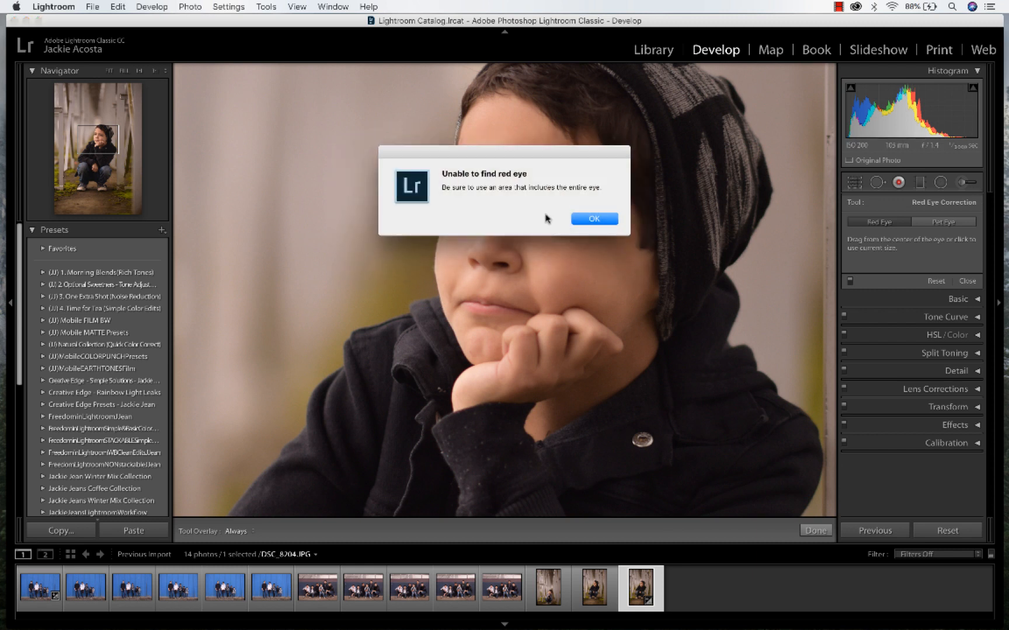
pyautogui.click(602, 221)
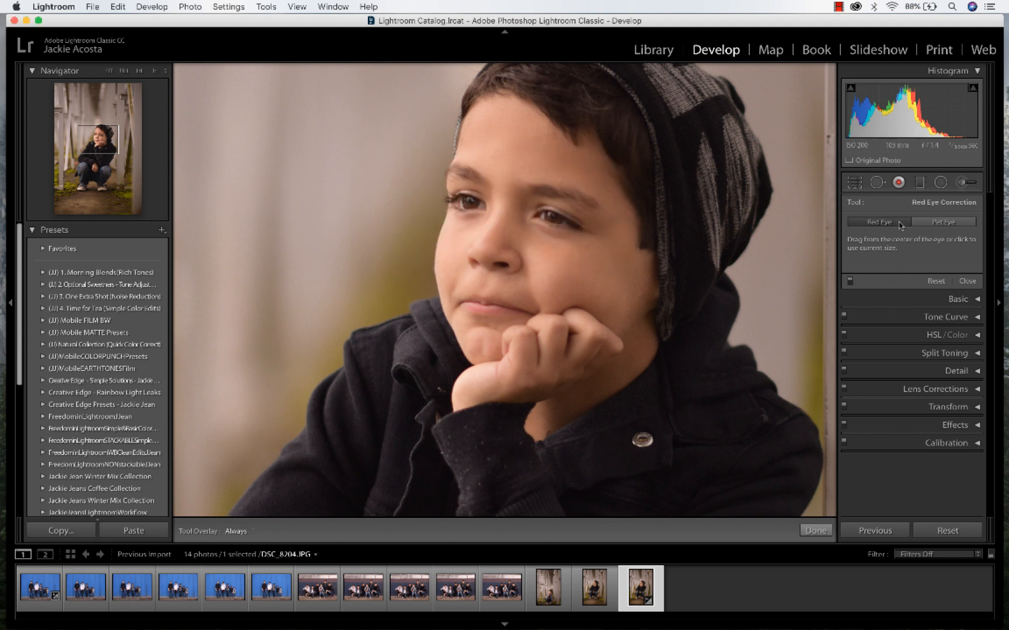
# Try a diagonal graduated filter with 0.50 exposure across the boy's face, and reset all of the photo's edits.
pyautogui.click(919, 186)
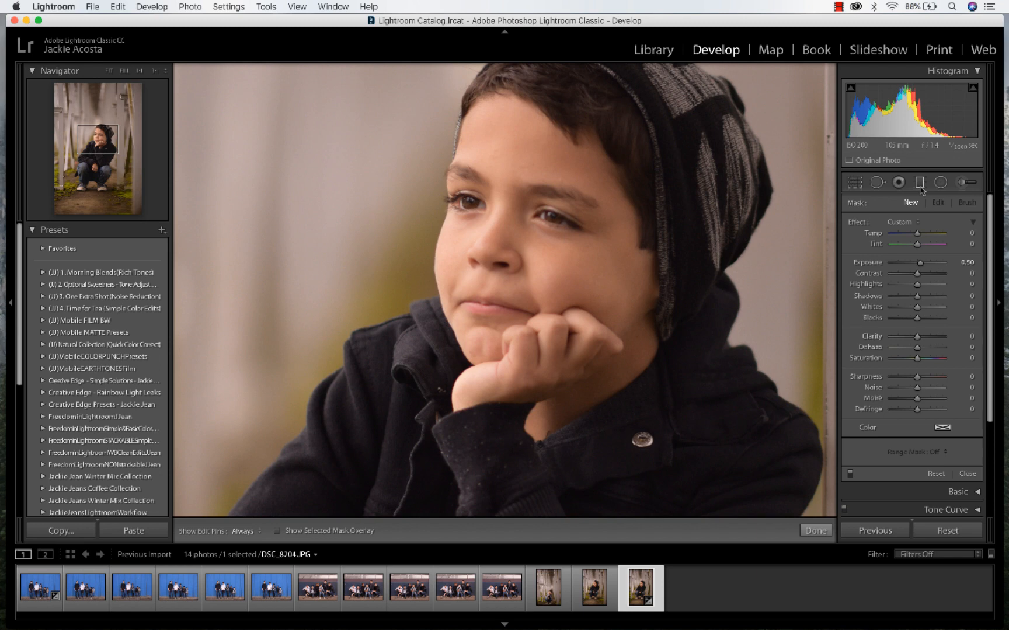
pyautogui.moveTo(394, 213); pyautogui.dragTo(576, 298)
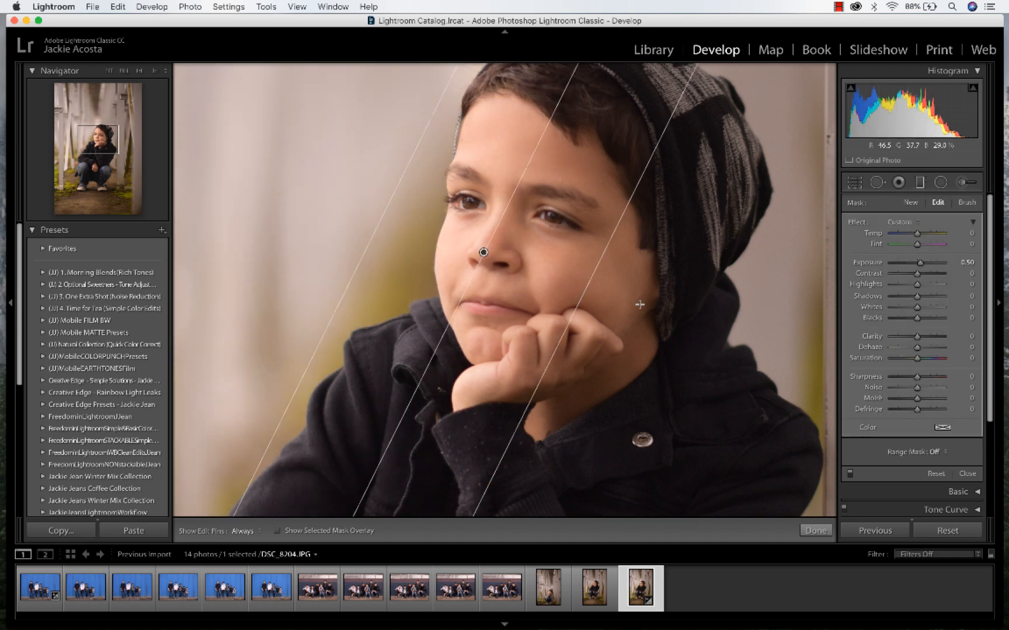
pyautogui.click(942, 535)
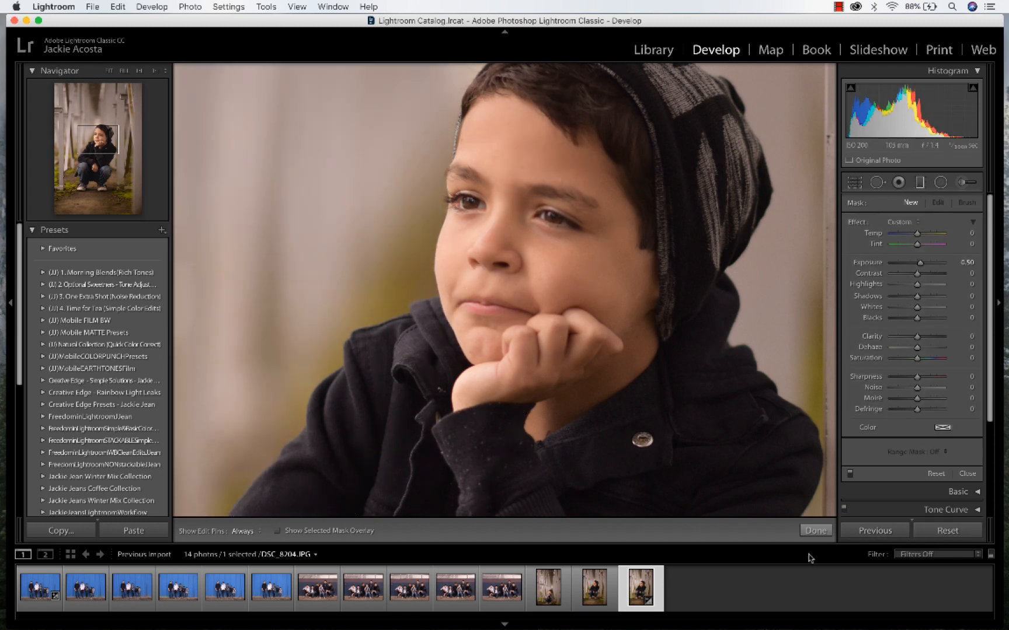
pyautogui.scroll(-5, 651, 347)
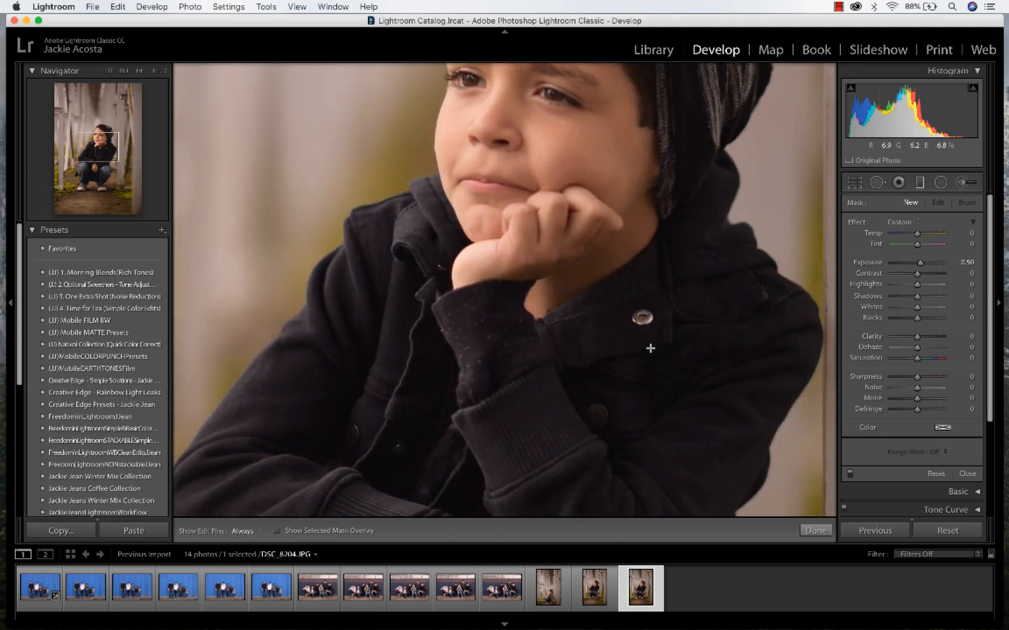
pyautogui.click(815, 531)
# Brighten the photo from its left side with a slightly tilted graduated filter at 1.20 exposure, widening its transition toward the right edge.
pyautogui.press('z')
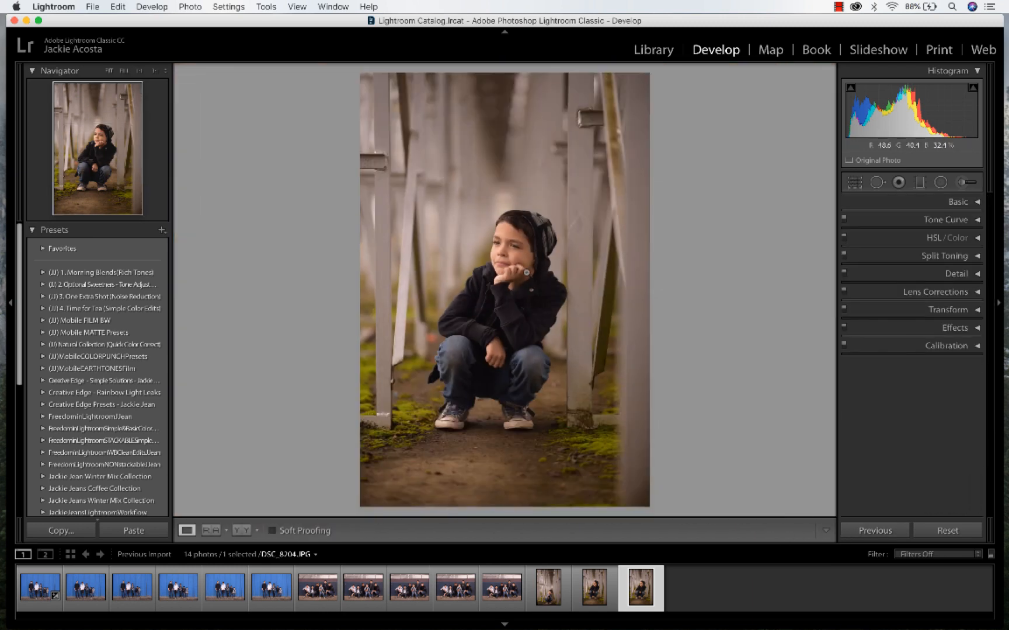
pyautogui.click(920, 183)
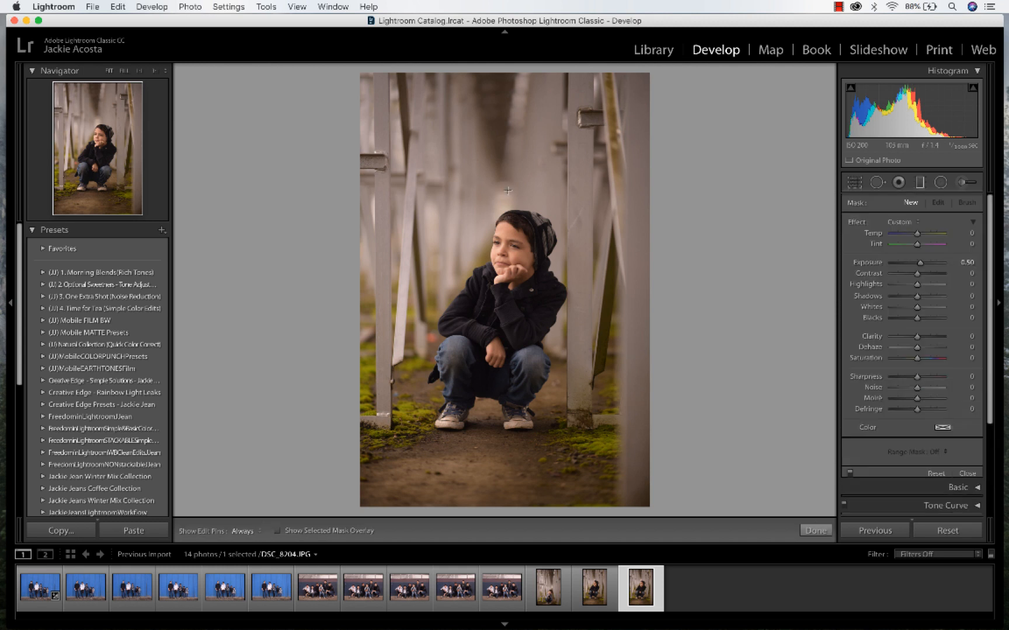
pyautogui.moveTo(446, 165); pyautogui.dragTo(582, 178)
pyautogui.moveTo(492, 173)
pyautogui.mouseDown()
pyautogui.moveTo(462, 164)
pyautogui.moveTo(502, 179)
pyautogui.mouseUp()
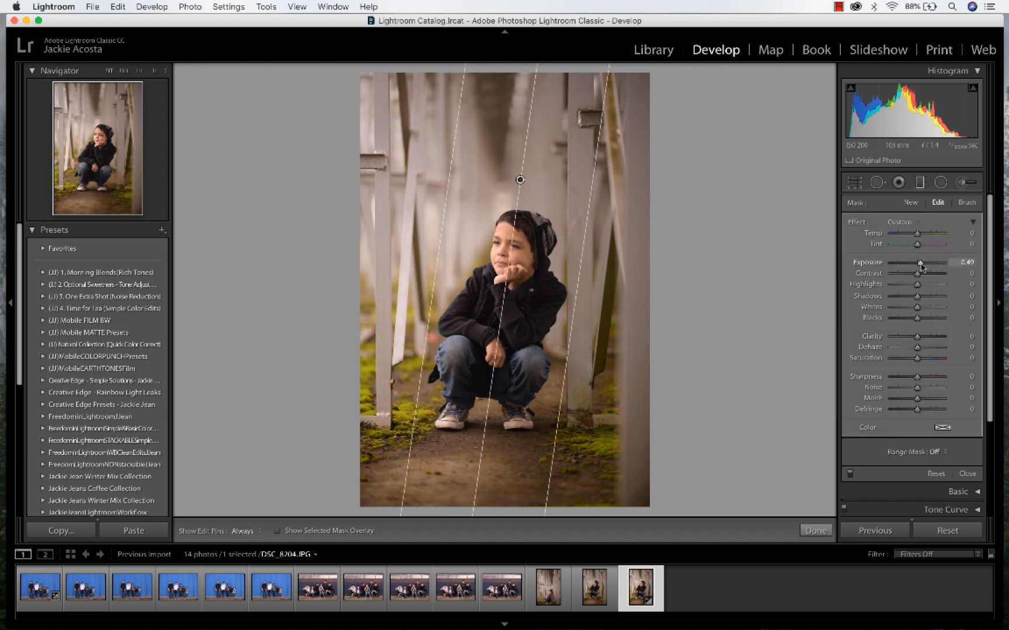
pyautogui.moveTo(920, 265)
pyautogui.mouseDown()
pyautogui.moveTo(930, 266)
pyautogui.moveTo(912, 264)
pyautogui.moveTo(924, 264)
pyautogui.mouseUp()
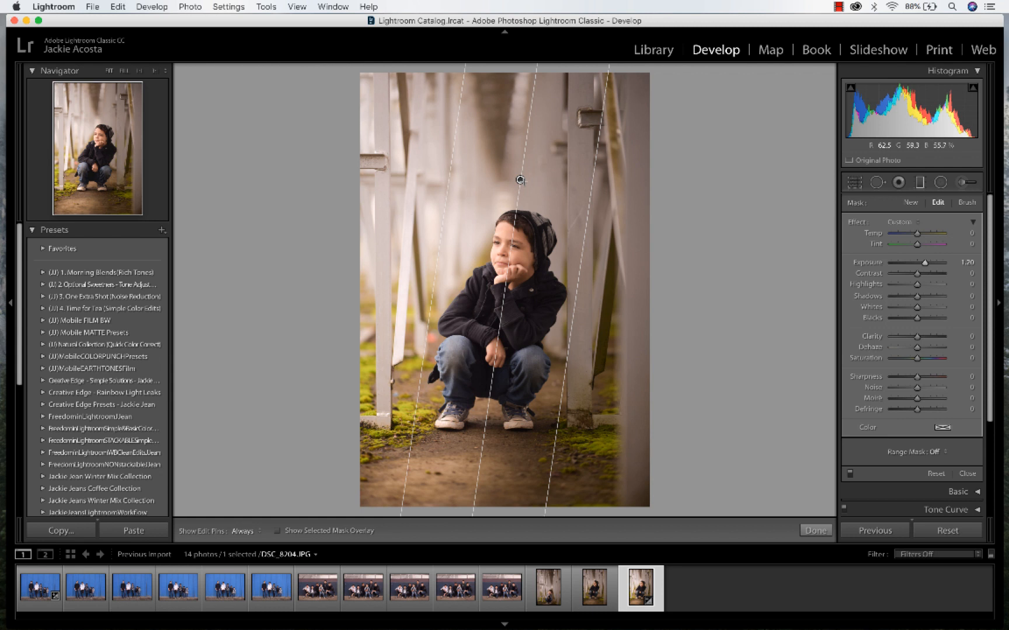
pyautogui.moveTo(588, 209); pyautogui.dragTo(565, 280)
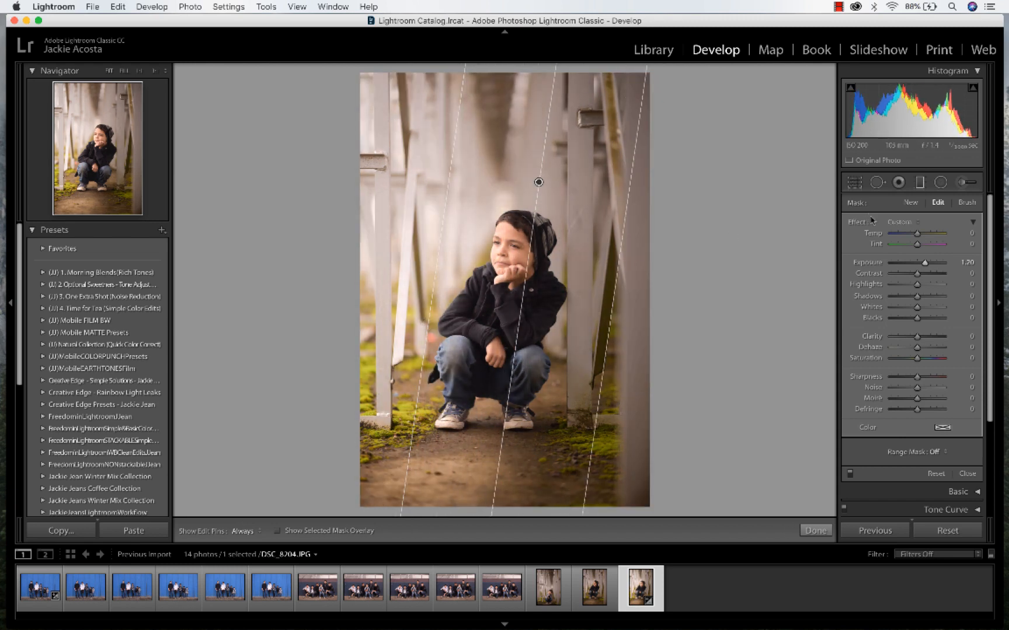
# Try Temp 14, Tint 19, Contrast 10, Highlights -62 and Shadows 94 on the repositioned graduated filter, and reset all of the photo's edits.
pyautogui.moveTo(917, 234); pyautogui.dragTo(930, 234)
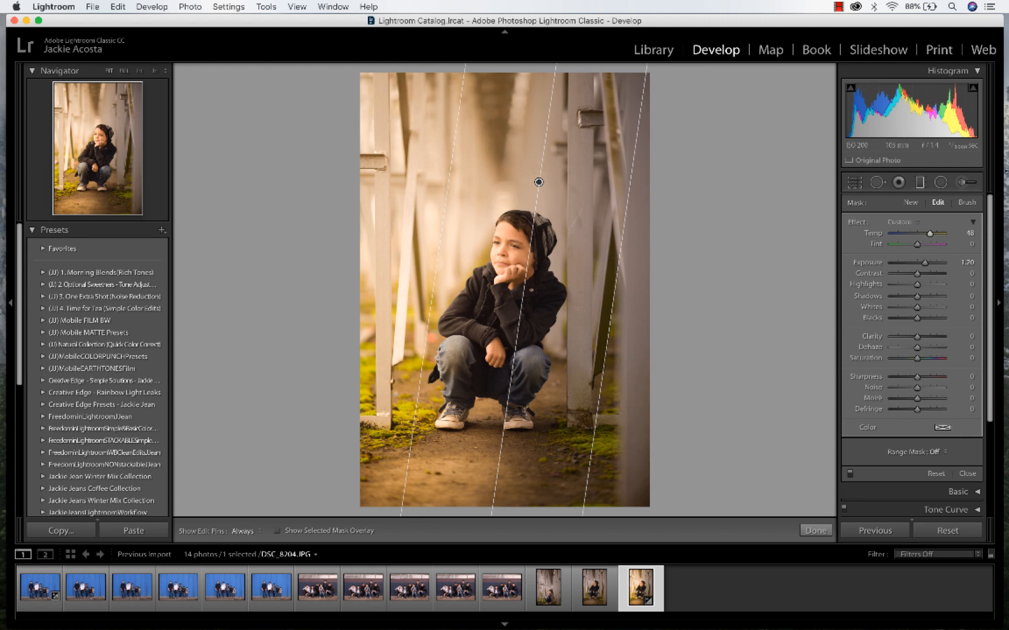
pyautogui.moveTo(917, 244); pyautogui.dragTo(938, 303)
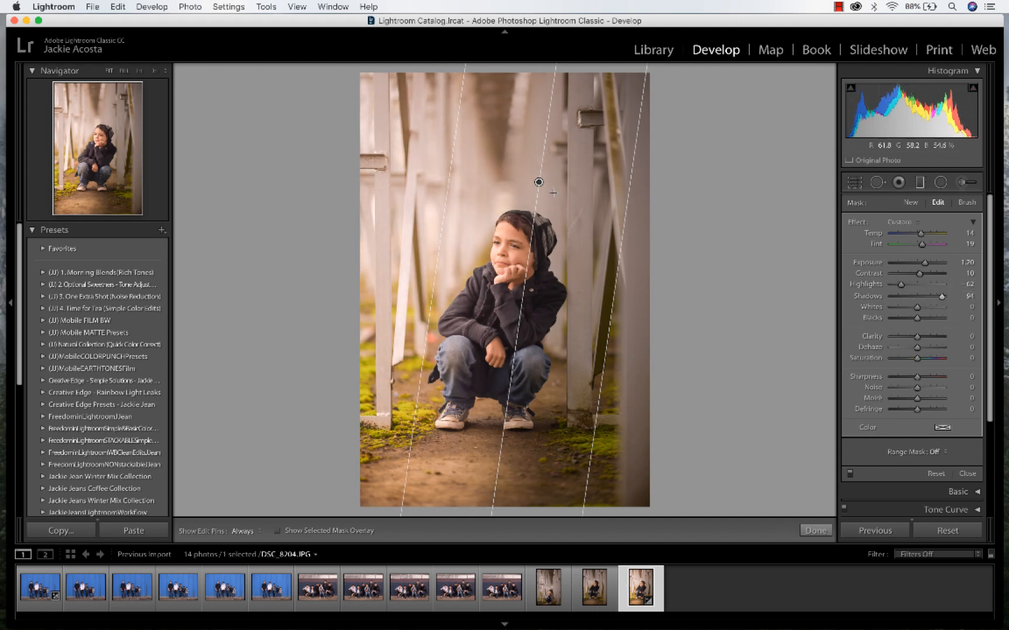
pyautogui.moveTo(539, 182); pyautogui.dragTo(527, 237)
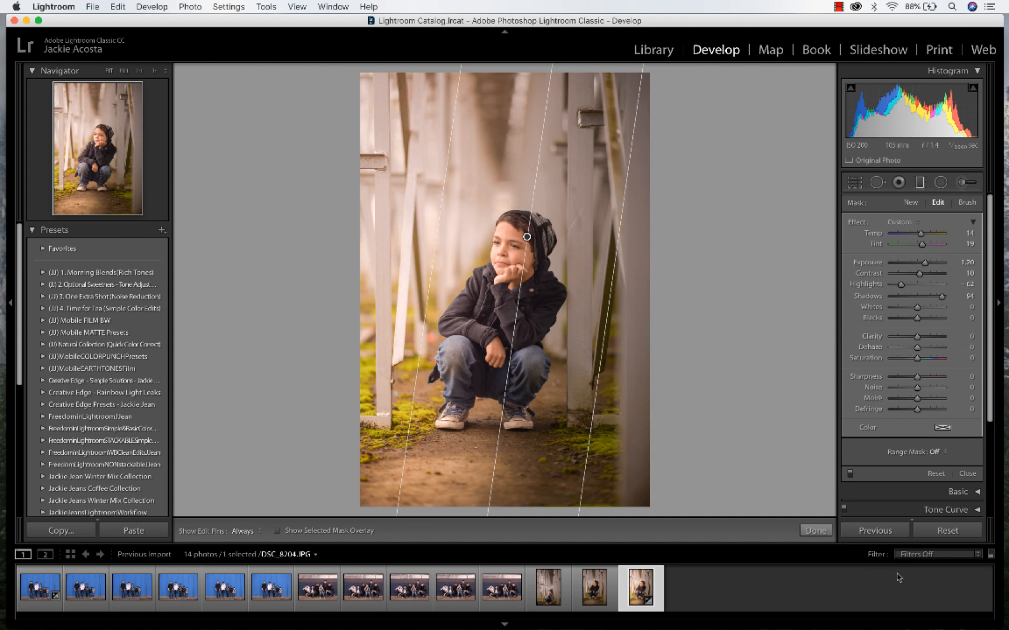
pyautogui.click(949, 531)
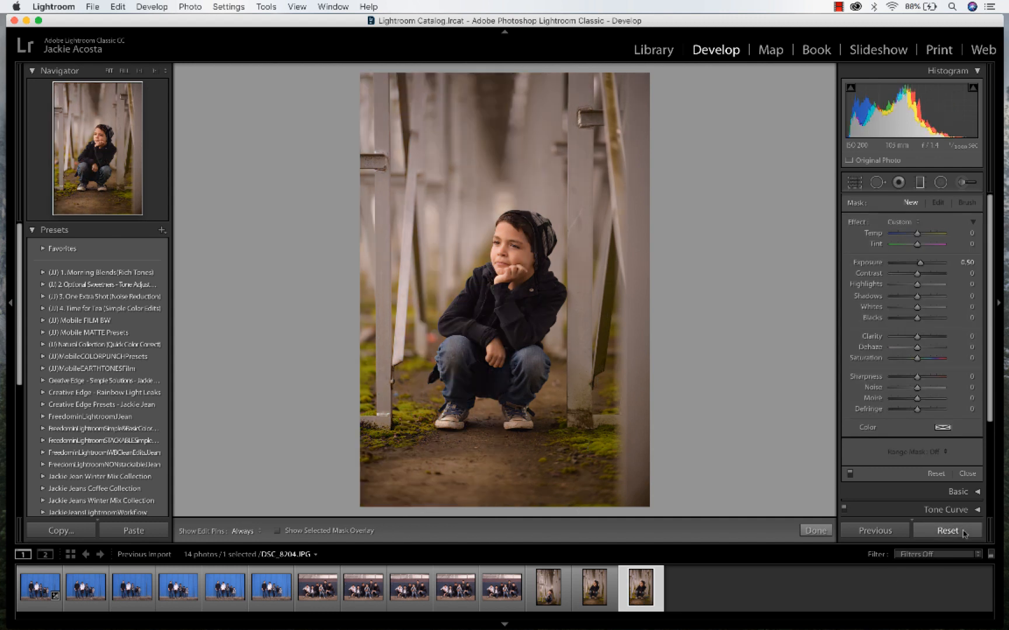
# Brighten the boy's face with an oval radial filter at exposure 1.12 and contrast 28, centred over the face.
pyautogui.click(920, 183)
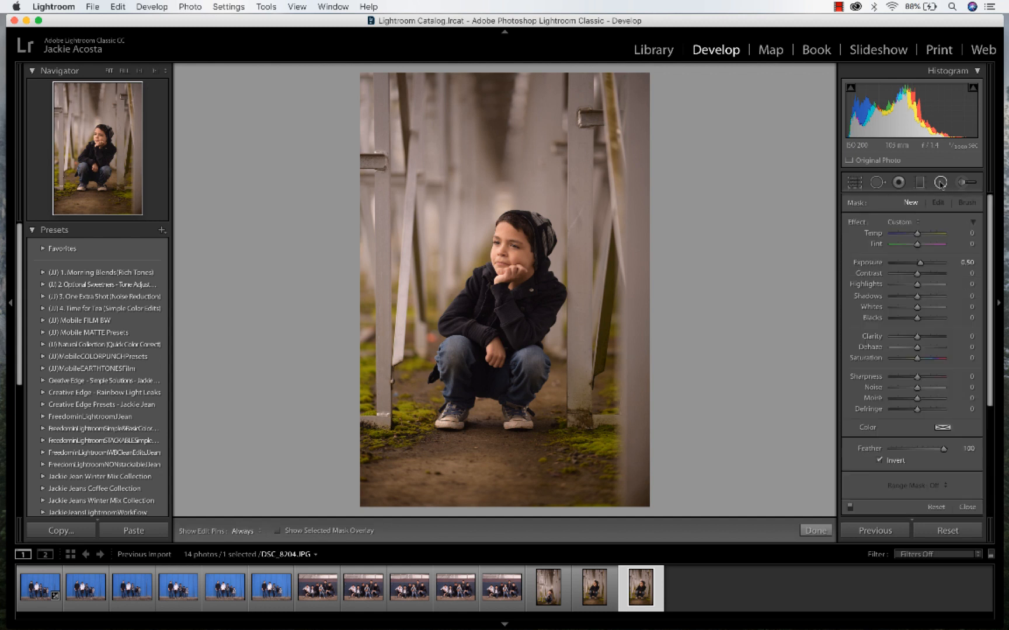
pyautogui.moveTo(457, 198); pyautogui.dragTo(510, 287)
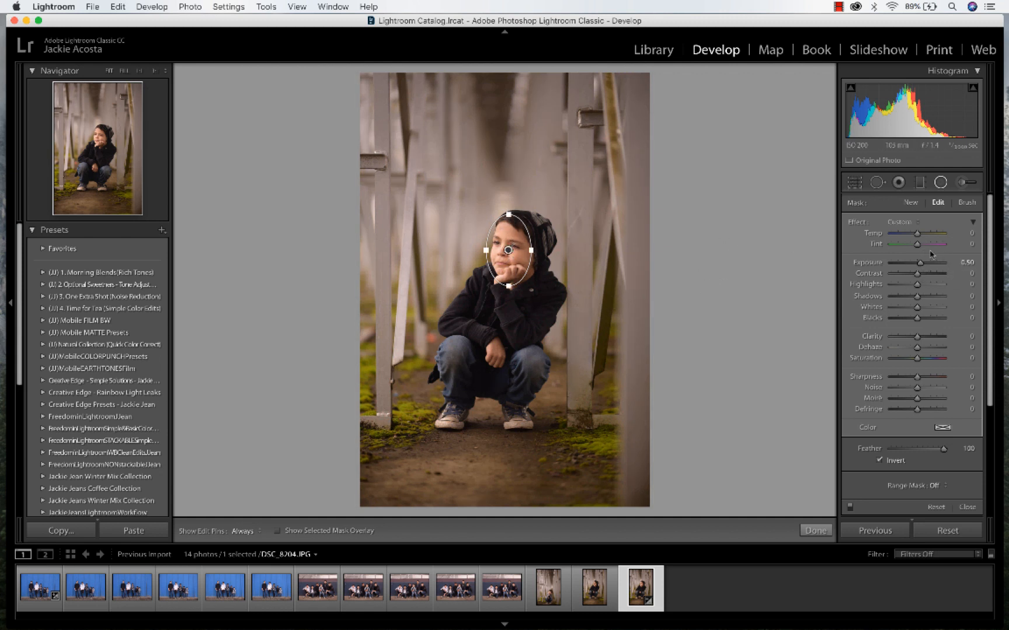
pyautogui.moveTo(926, 268); pyautogui.dragTo(928, 267)
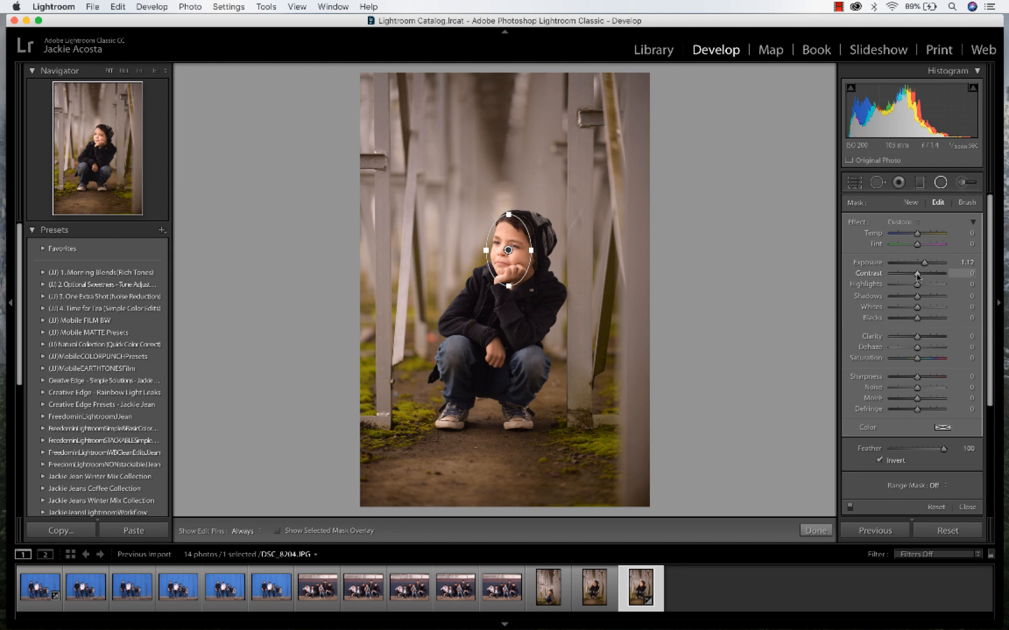
pyautogui.moveTo(916, 273)
pyautogui.mouseDown()
pyautogui.moveTo(905, 275)
pyautogui.moveTo(925, 274)
pyautogui.mouseUp()
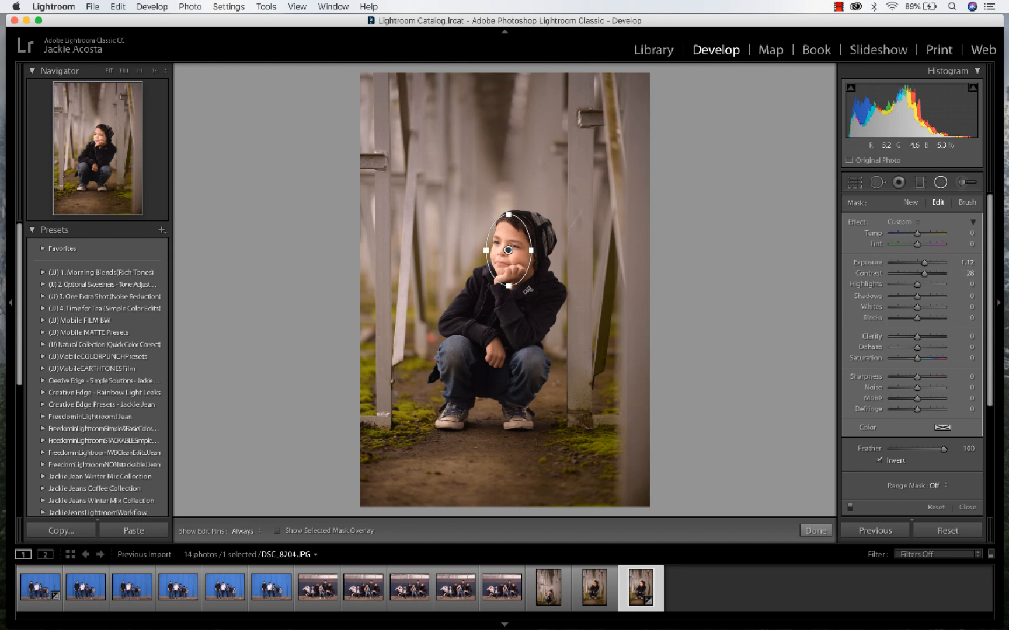
pyautogui.moveTo(516, 273)
pyautogui.mouseDown()
pyautogui.moveTo(568, 302)
pyautogui.moveTo(521, 305)
pyautogui.moveTo(513, 274)
pyautogui.mouseUp()
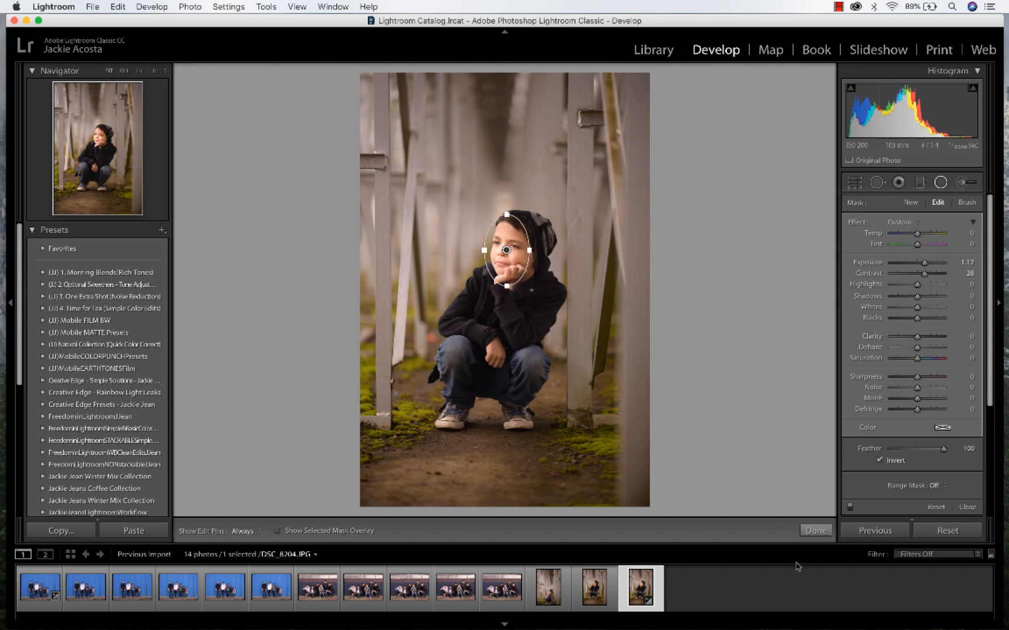
pyautogui.click(816, 530)
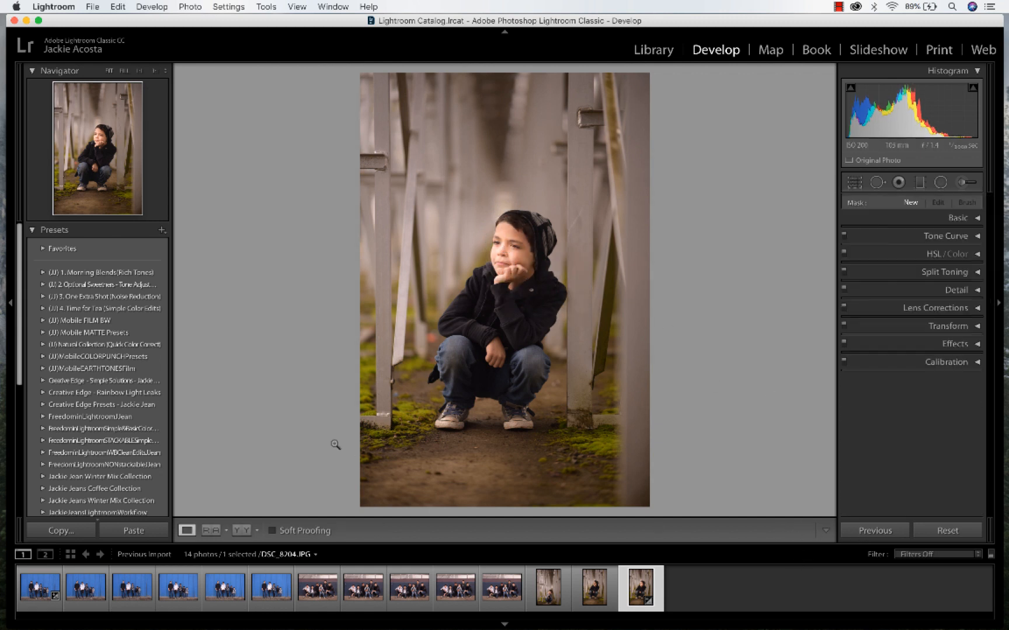
# Try a small radial filter with raised exposure over the boy's lower hand, and reset all of the photo's edits.
pyautogui.click(941, 182)
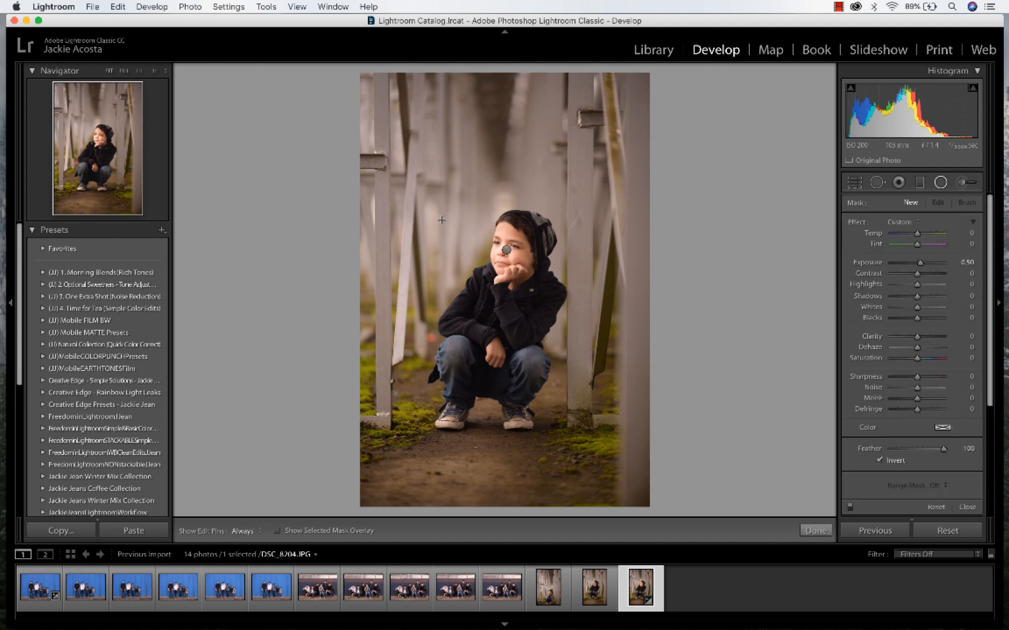
pyautogui.moveTo(487, 336)
pyautogui.mouseDown()
pyautogui.moveTo(504, 361)
pyautogui.moveTo(494, 353)
pyautogui.mouseUp()
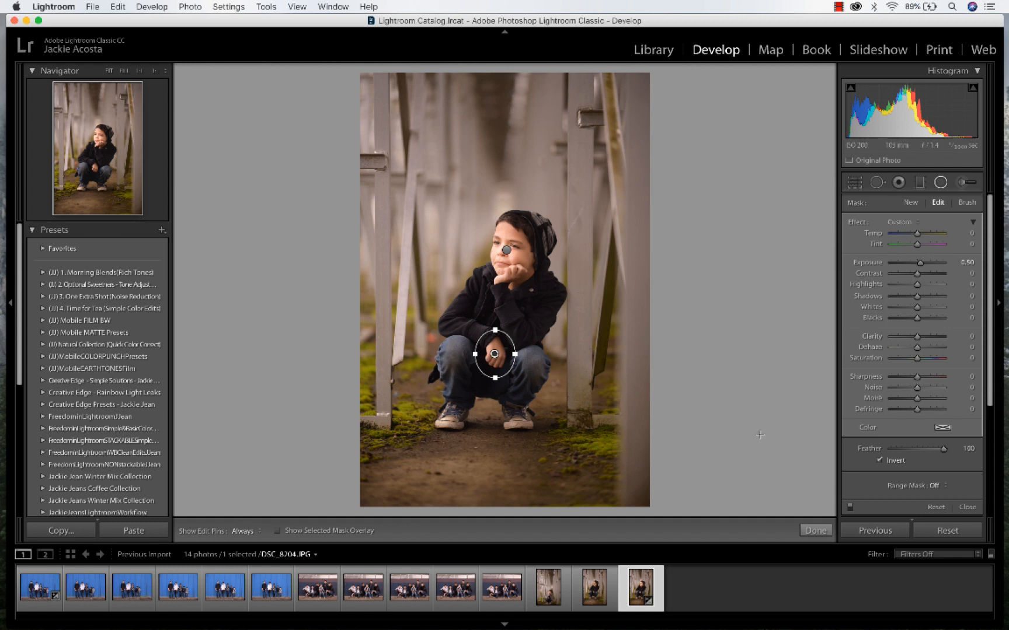
pyautogui.moveTo(919, 263); pyautogui.dragTo(924, 266)
pyautogui.click(816, 530)
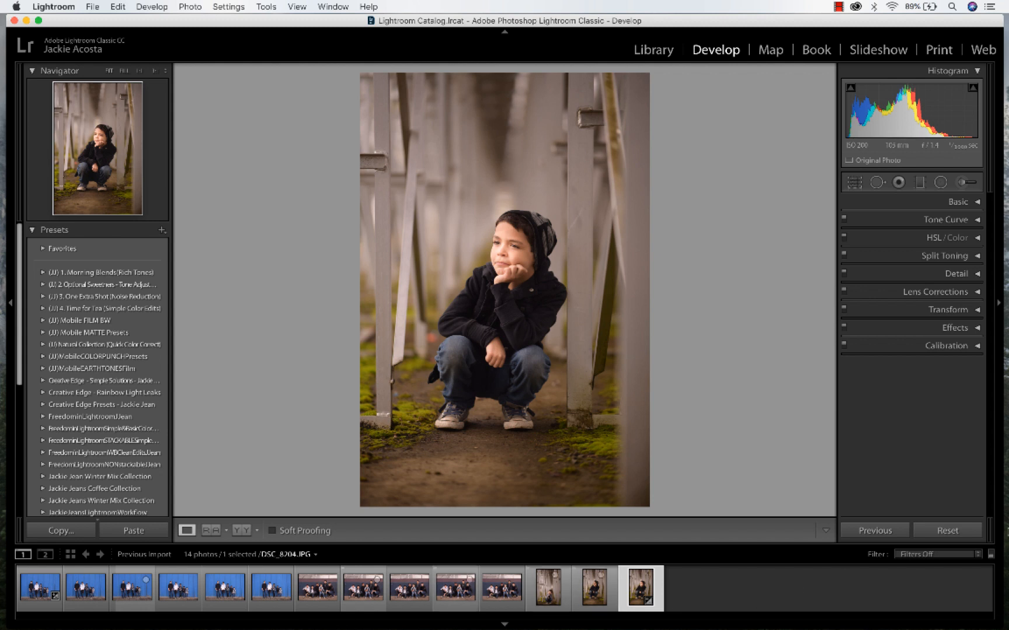
pyautogui.click(966, 533)
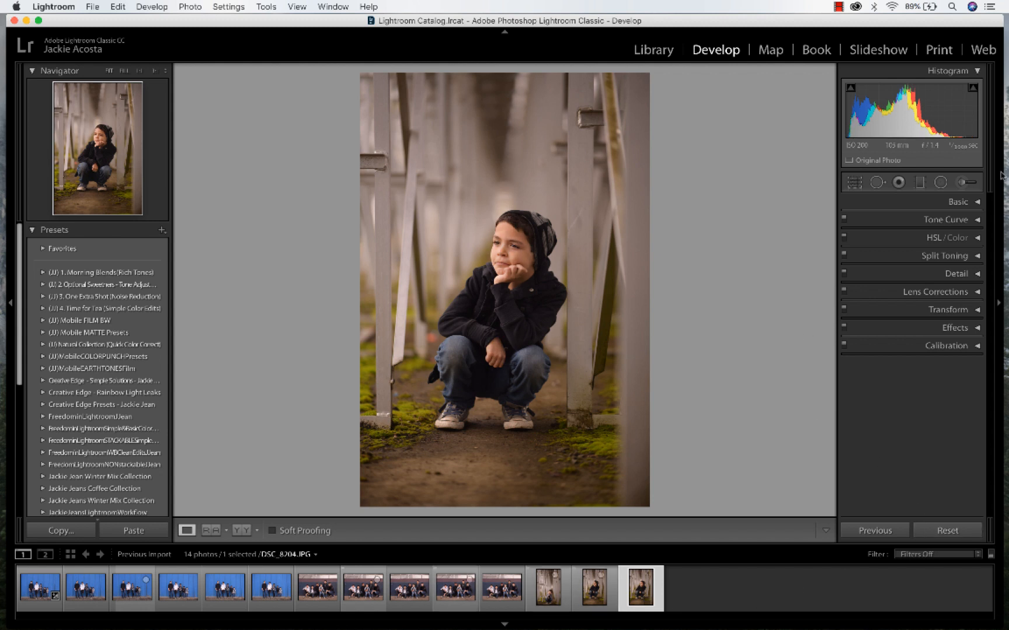
# Brighten the photo's upper-left corner with a large circular radial filter at 2.45 exposure, centred near the top edge.
pyautogui.click(940, 183)
pyautogui.moveTo(383, 99); pyautogui.dragTo(461, 175)
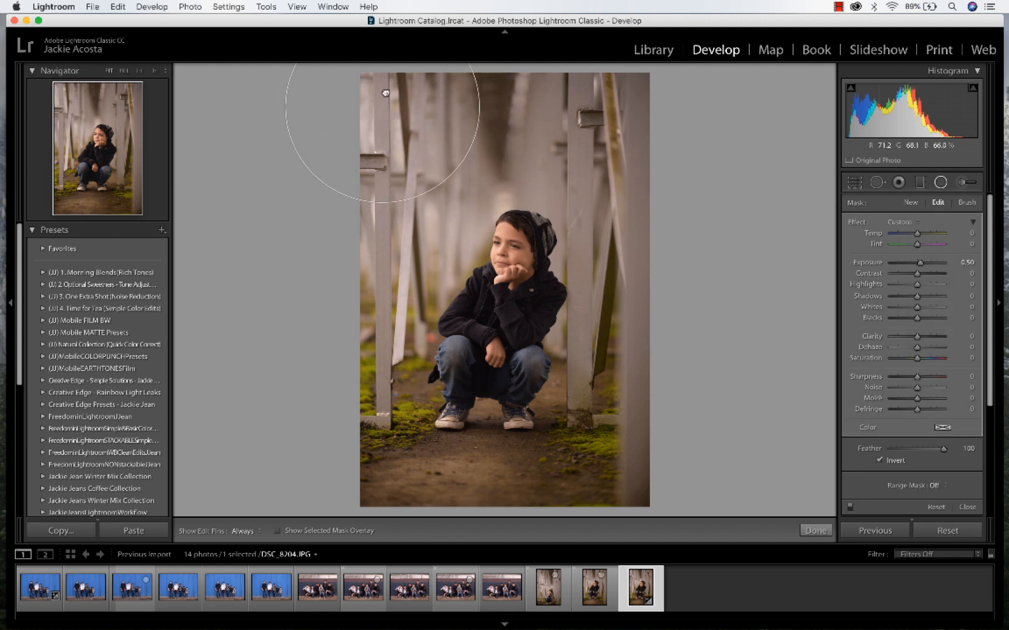
pyautogui.moveTo(385, 92); pyautogui.dragTo(376, 89)
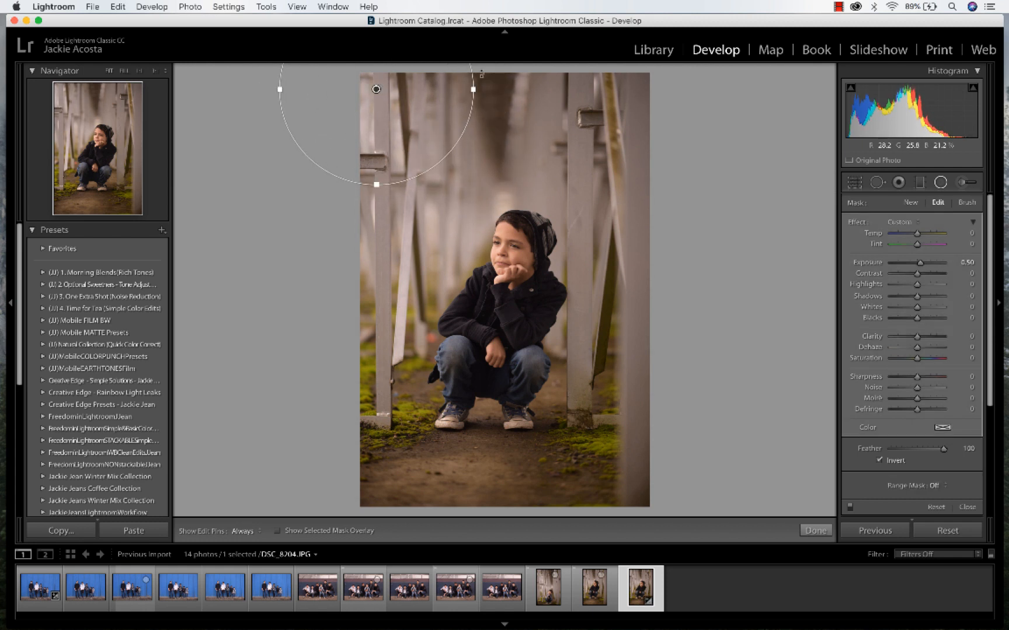
pyautogui.click(932, 263)
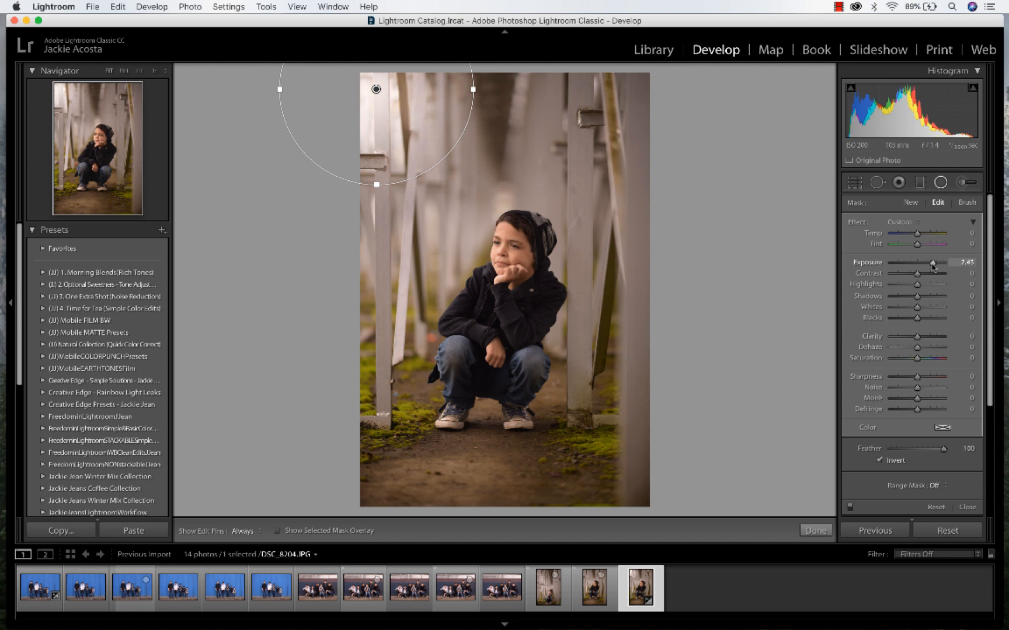
pyautogui.moveTo(376, 89); pyautogui.dragTo(350, 75)
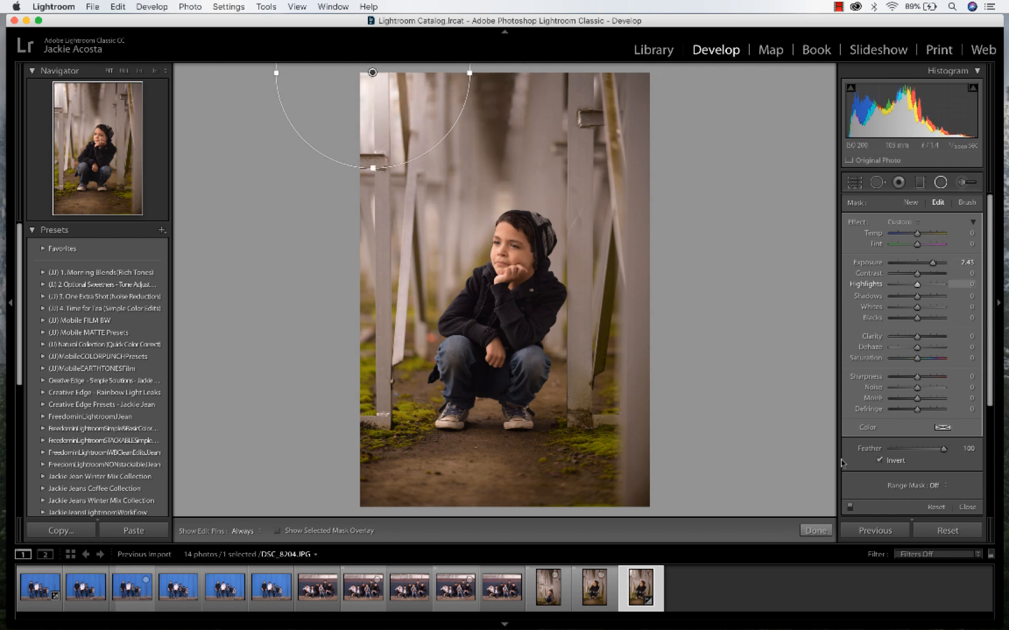
pyautogui.click(813, 531)
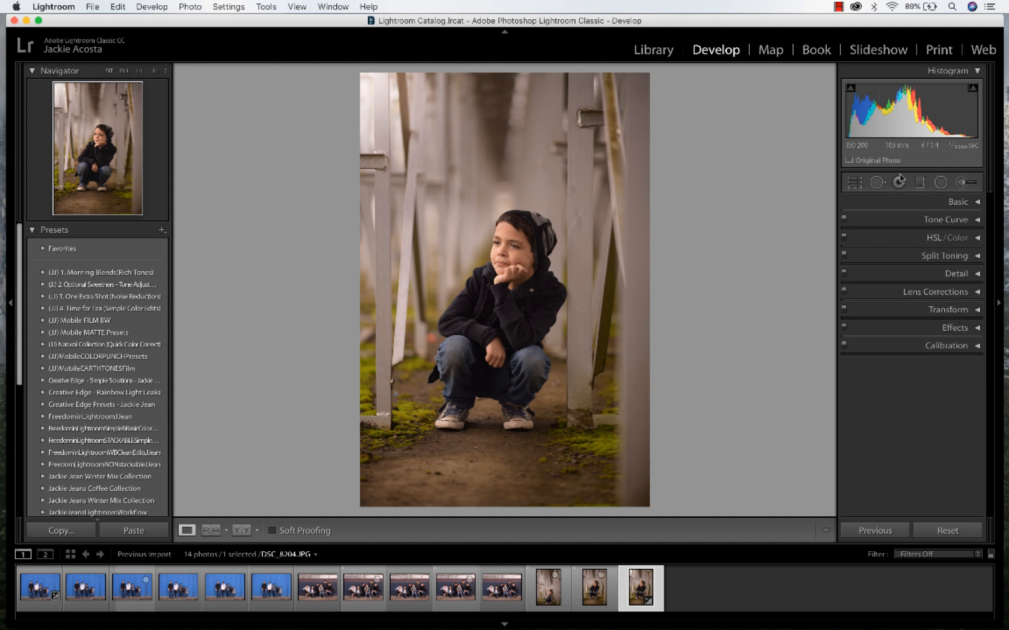
# Paint over the boy's eye farther from the beanie with the Adjustment Brush at size 5 and 0.50 exposure.
pyautogui.click(965, 183)
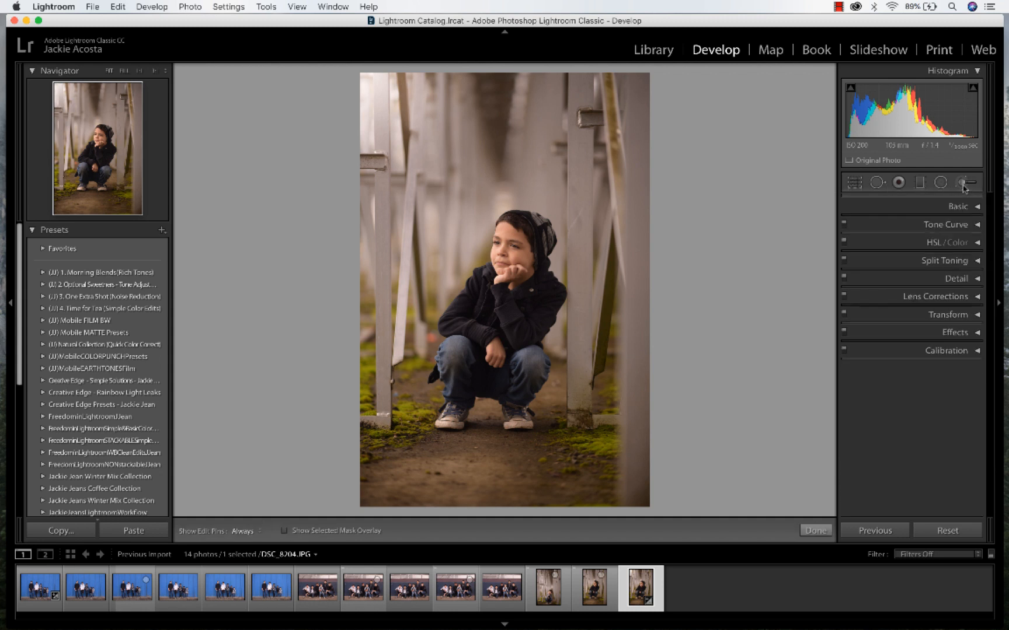
pyautogui.click(964, 185)
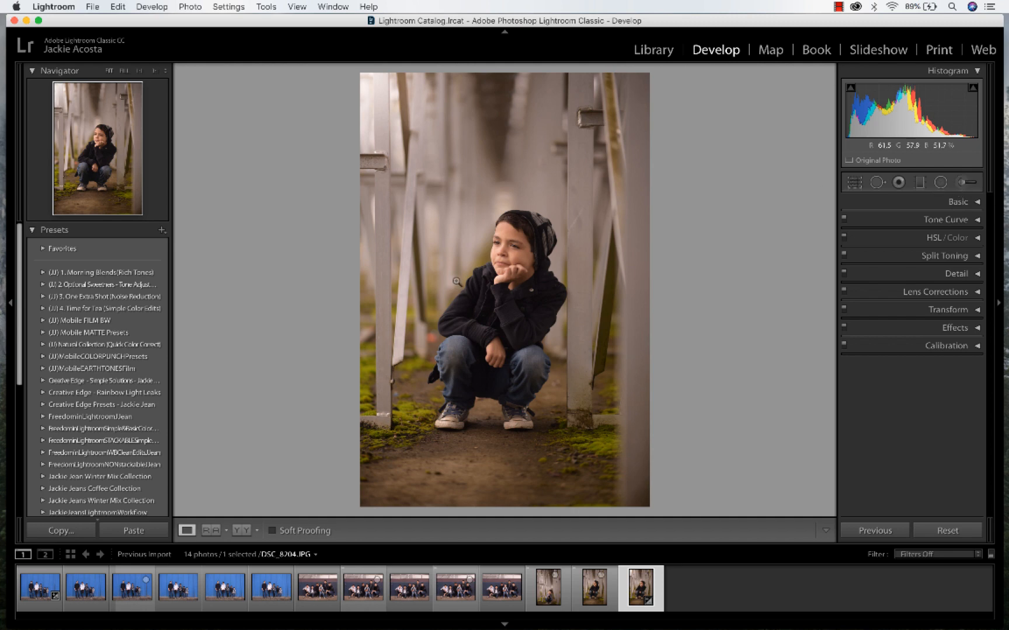
pyautogui.click(523, 243)
pyautogui.moveTo(520, 330); pyautogui.dragTo(520, 274)
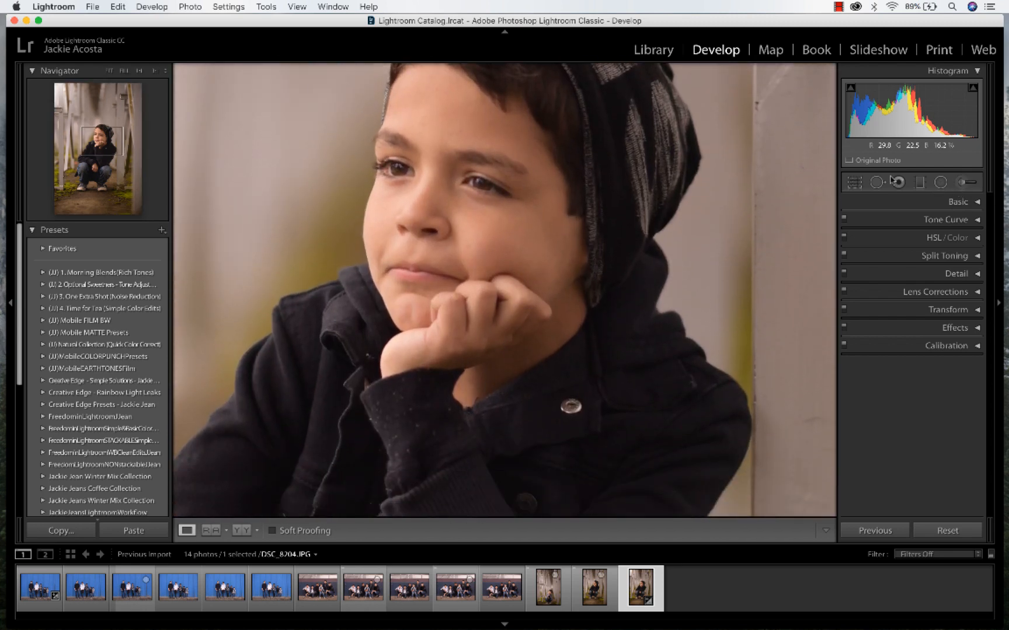
pyautogui.click(967, 181)
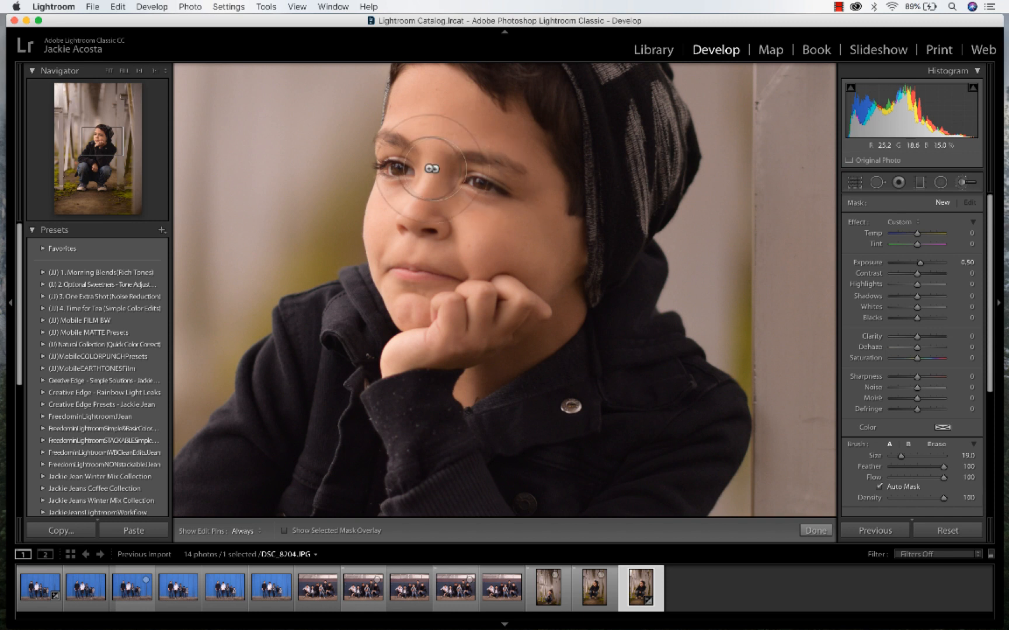
pyautogui.scroll(-6, 321, 192)
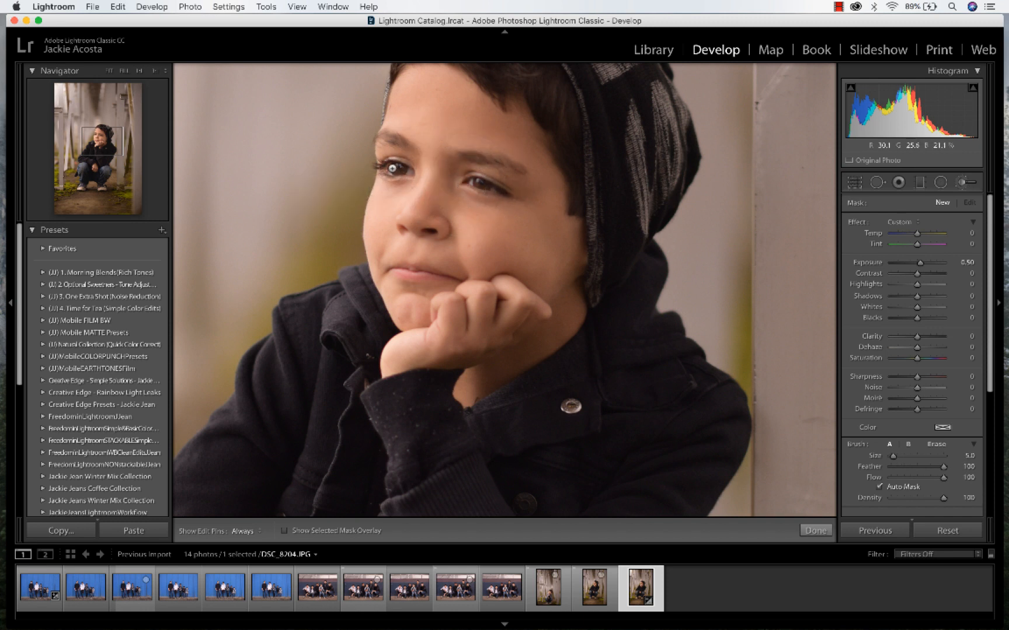
pyautogui.press('h')
pyautogui.press('h')
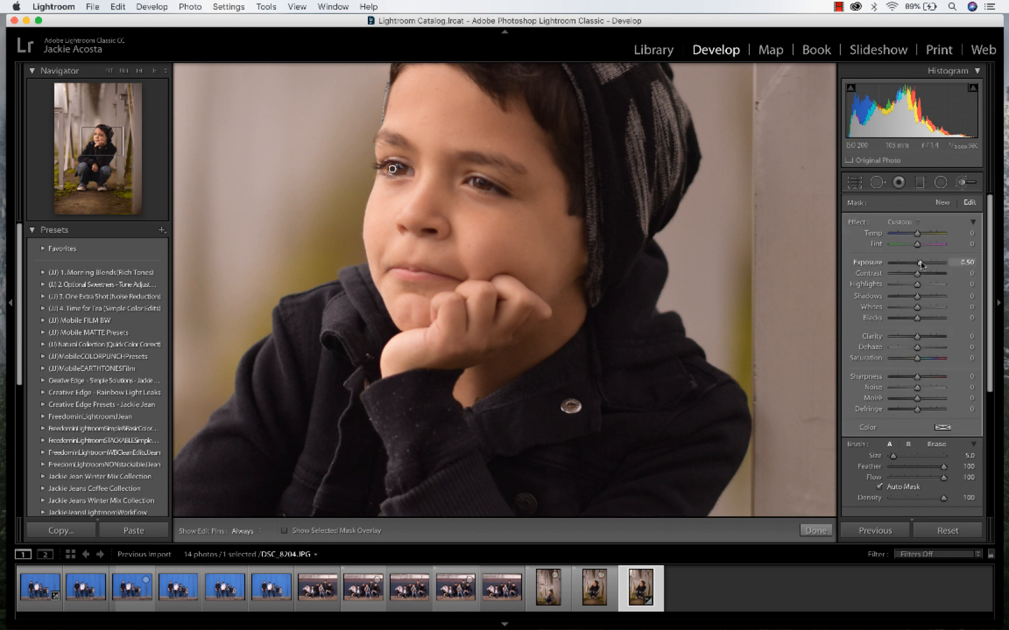
# Set the eye's brush adjustment to exposure 0.55, contrast 11 and clarity 47, and undo the last brush stroke.
pyautogui.moveTo(920, 264)
pyautogui.mouseDown()
pyautogui.moveTo(931, 264)
pyautogui.moveTo(911, 263)
pyautogui.moveTo(921, 268)
pyautogui.mouseUp()
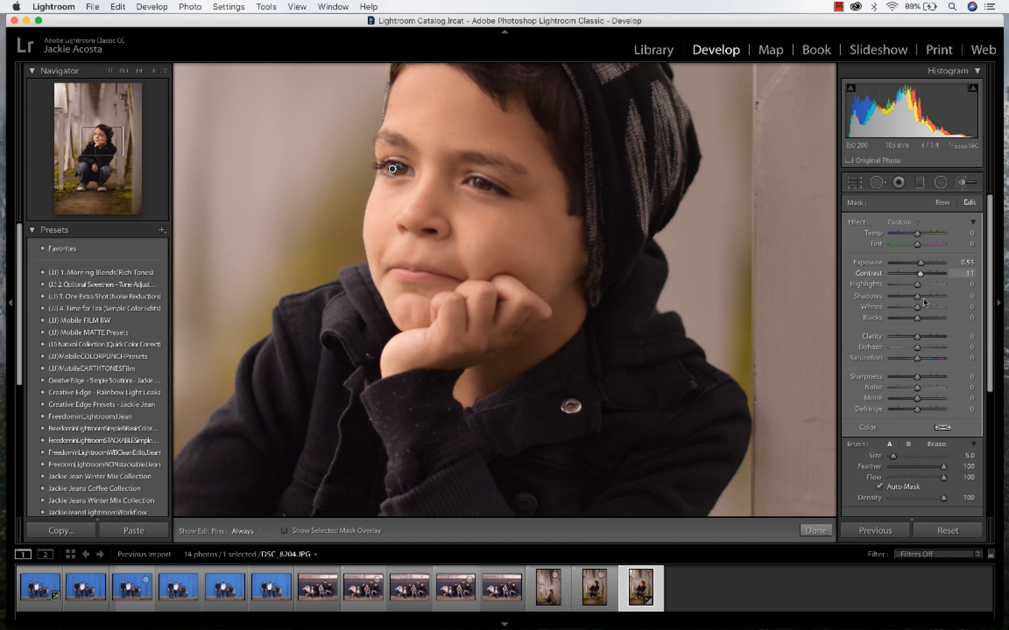
pyautogui.moveTo(918, 338); pyautogui.dragTo(922, 338)
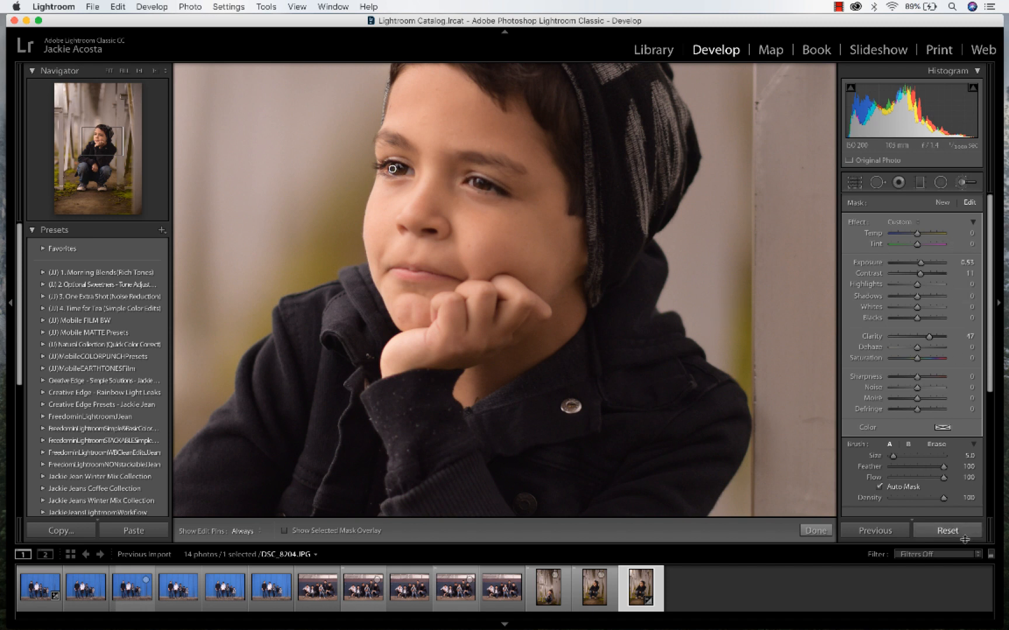
pyautogui.press('h')
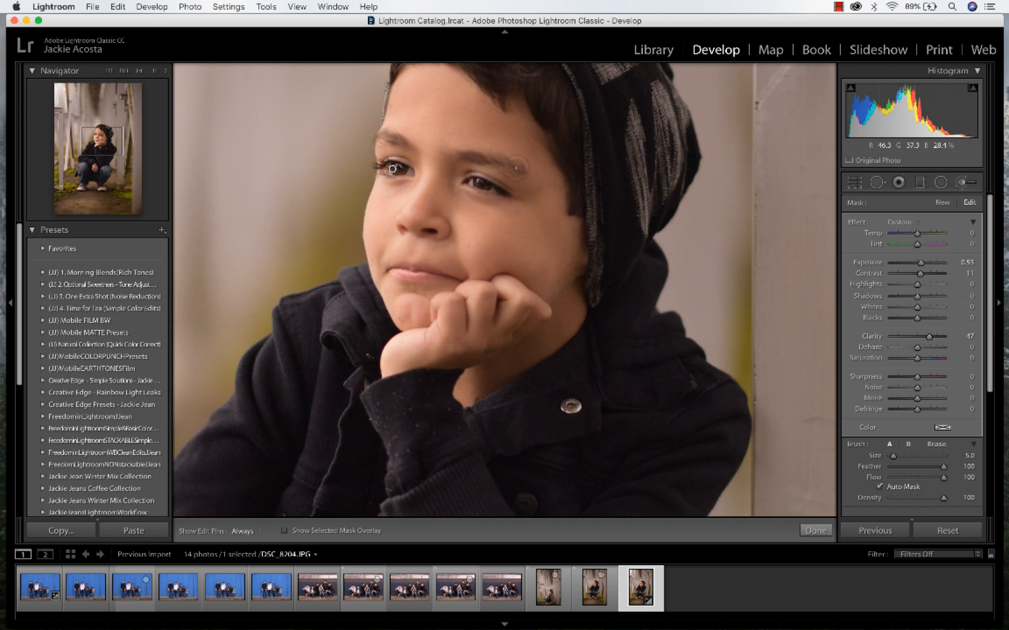
pyautogui.click(120, 7)
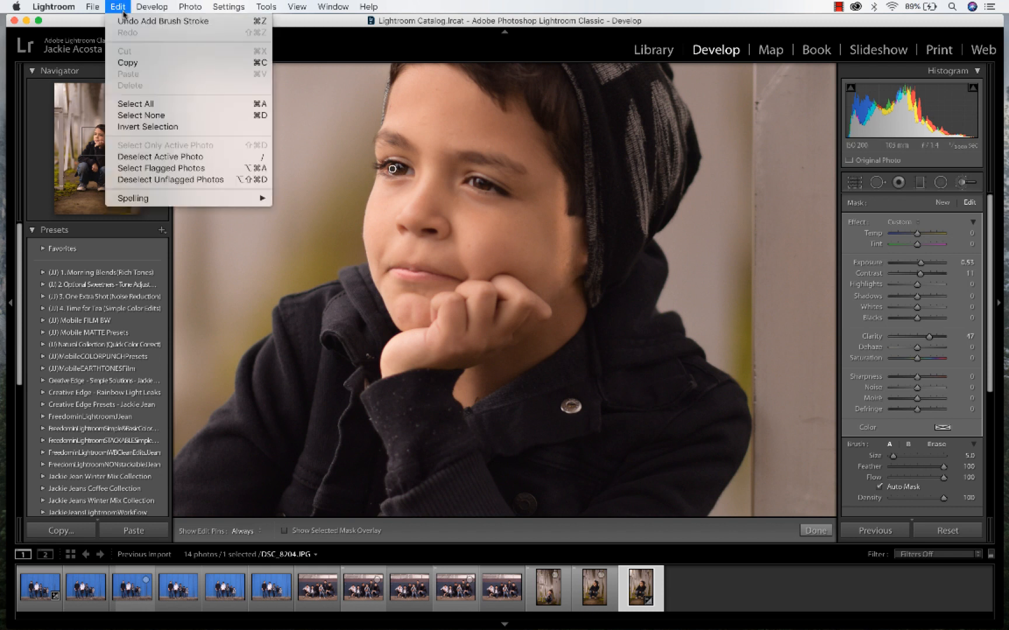
pyautogui.click(122, 21)
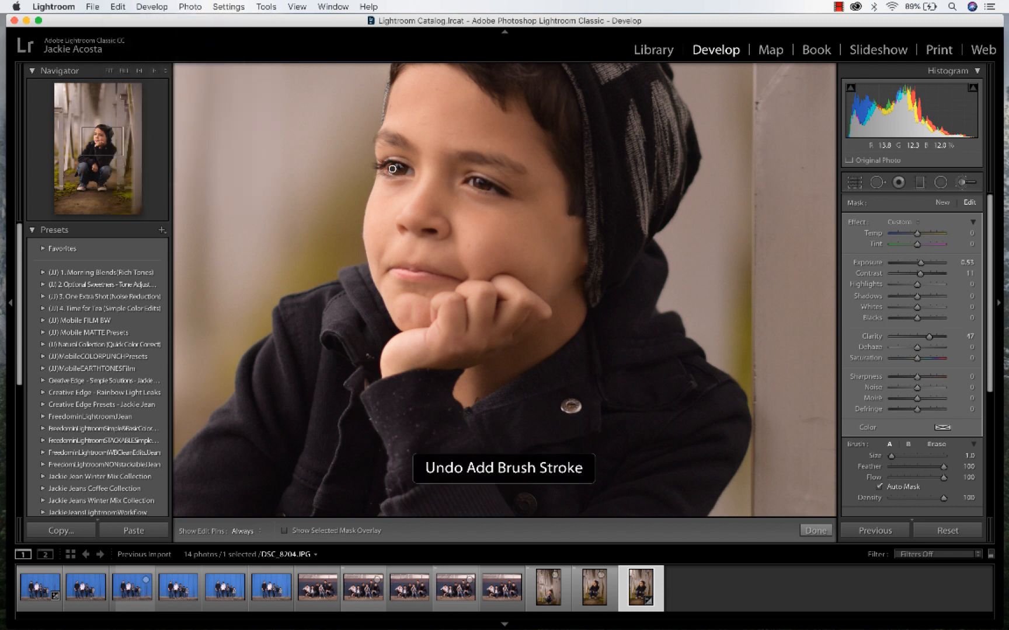
pyautogui.click(815, 530)
# Compare the boy's face before and after the edits in a side-by-side view.
pyautogui.moveTo(676, 273); pyautogui.dragTo(675, 325)
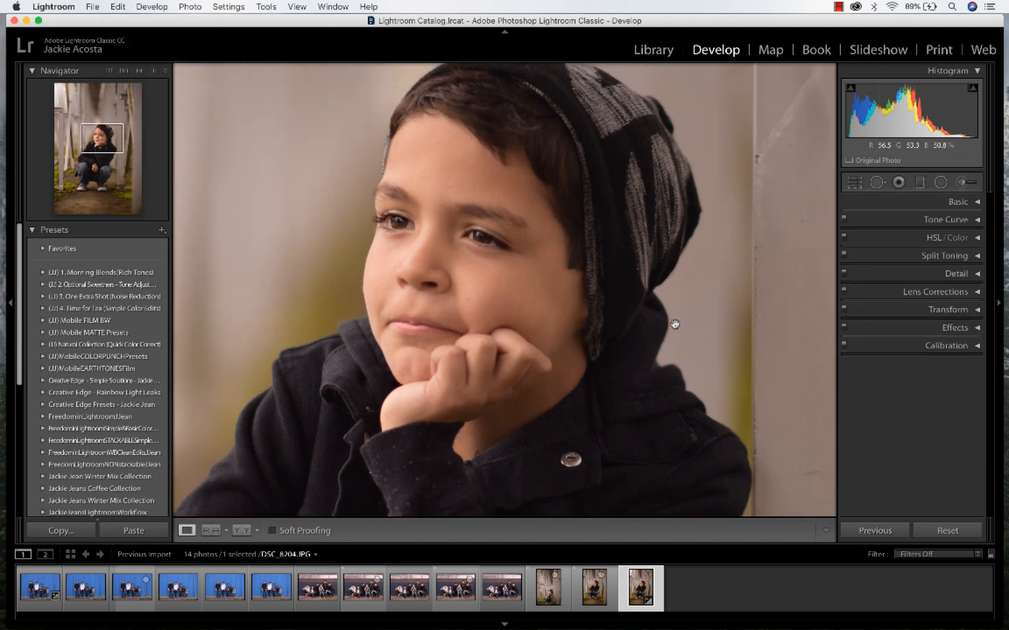
pyautogui.click(240, 531)
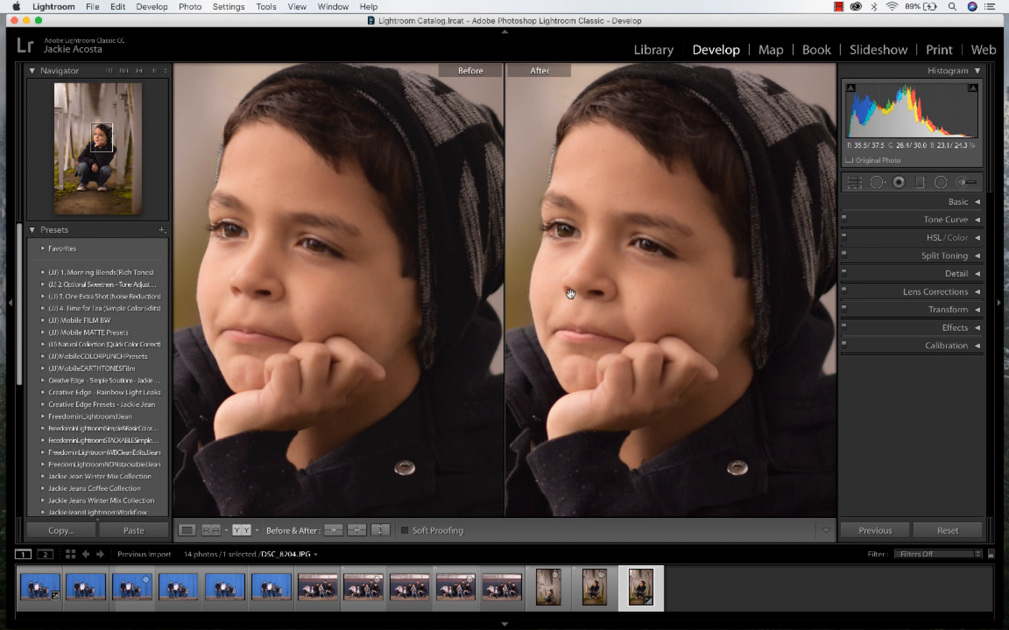
# Paint a new Adjustment Brush mask over the boy's hair below the beanie at size 4 and 0.50 exposure, checking it with the pins hidden.
pyautogui.click(966, 182)
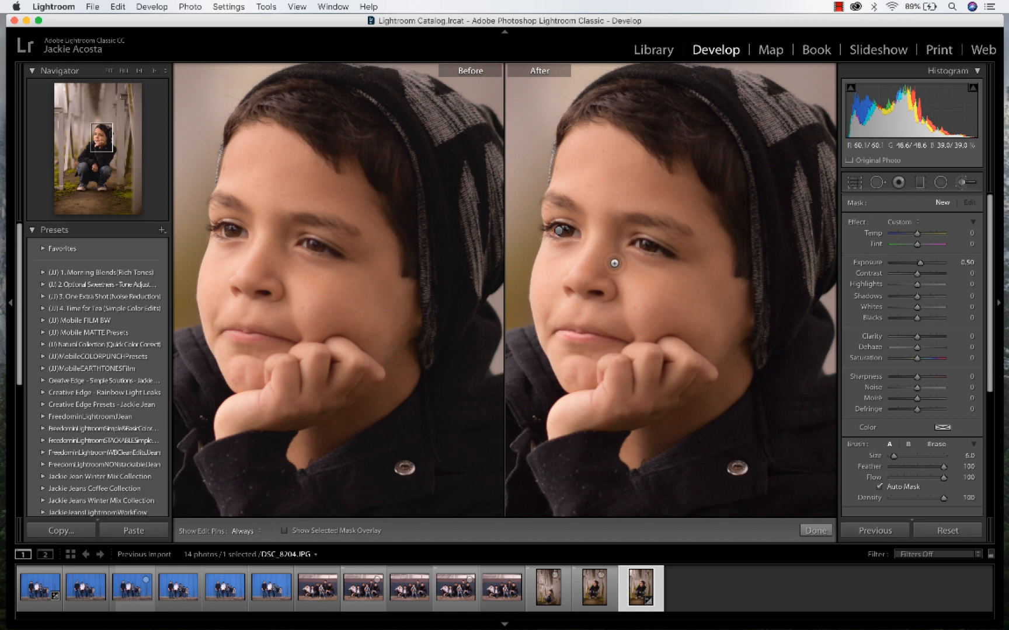
pyautogui.scroll(5, 736, 389)
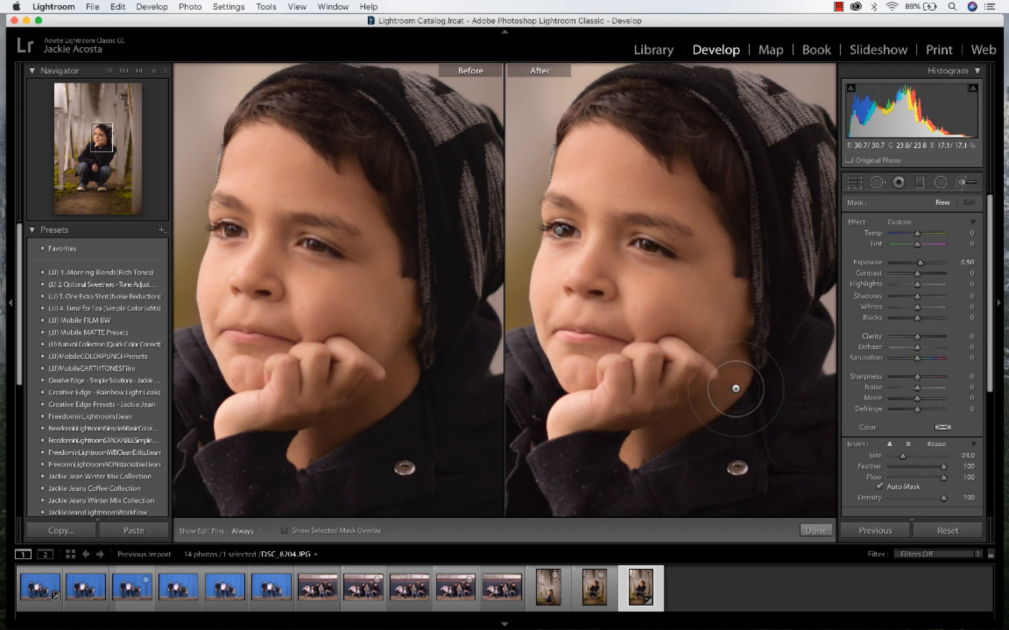
pyautogui.scroll(2, 736, 389)
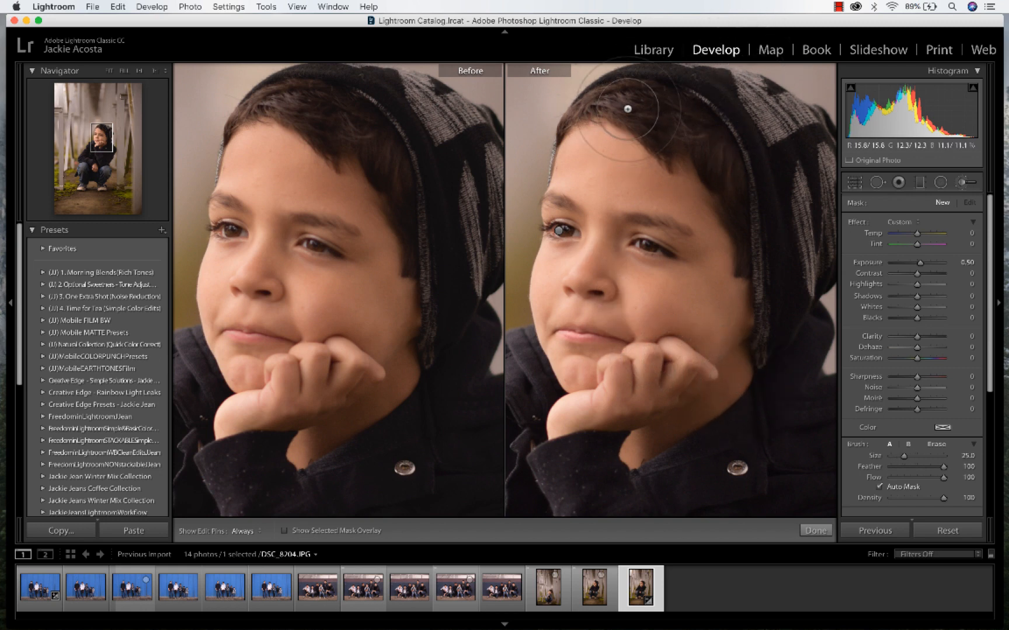
pyautogui.scroll(-5, 628, 108)
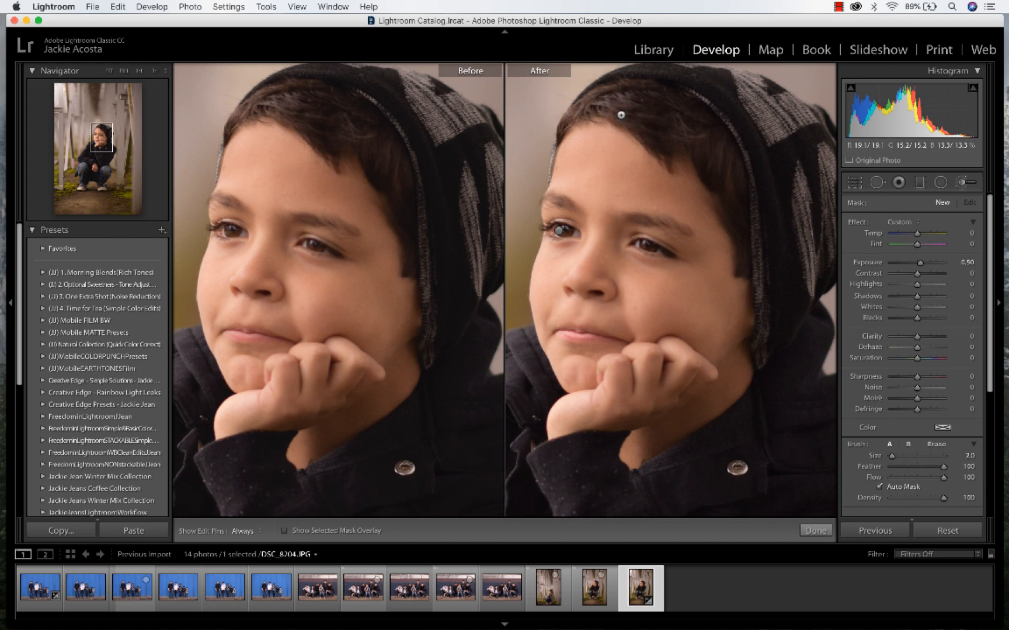
pyautogui.moveTo(604, 103); pyautogui.dragTo(696, 136)
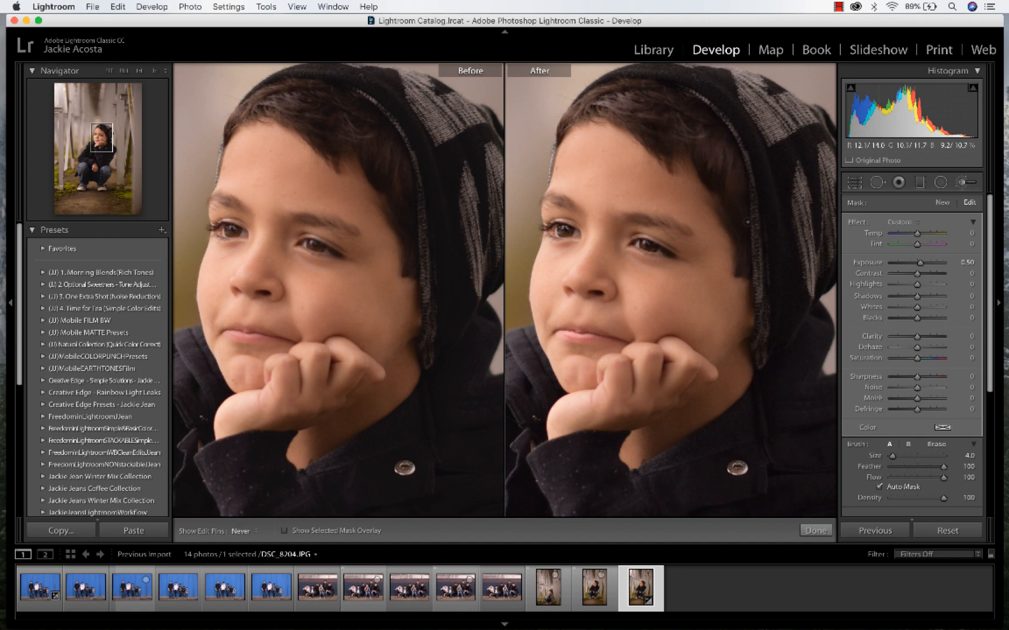
pyautogui.press('h')
pyautogui.press('h')
pyautogui.press('h')
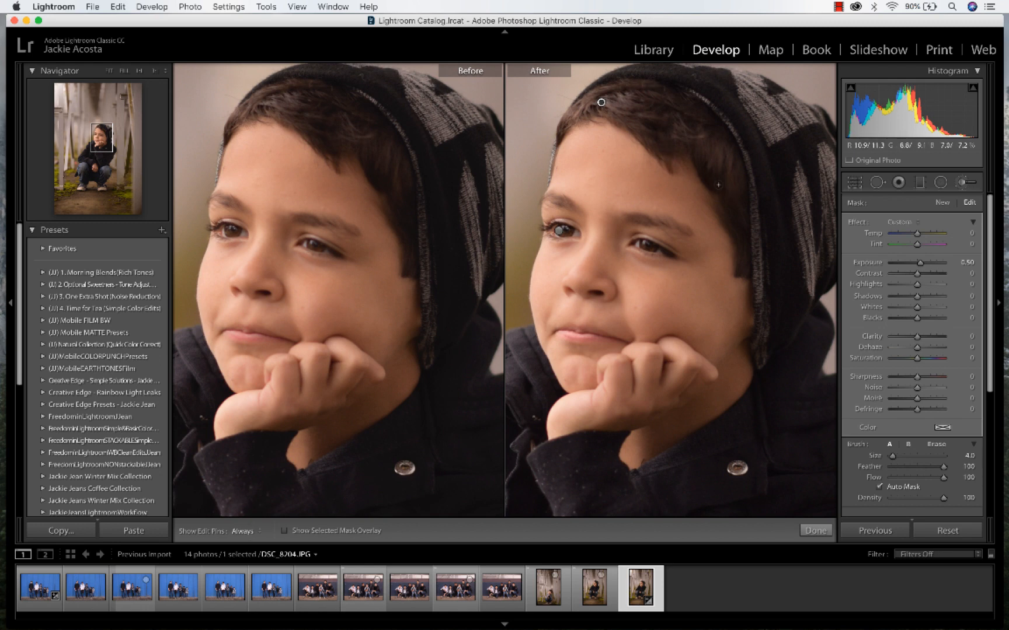
# Extend the hair mask to the strands beside the temple, set its exposure to 0.40 and finish the adjustment.
pyautogui.click(717, 184)
pyautogui.scroll(3, 718, 185)
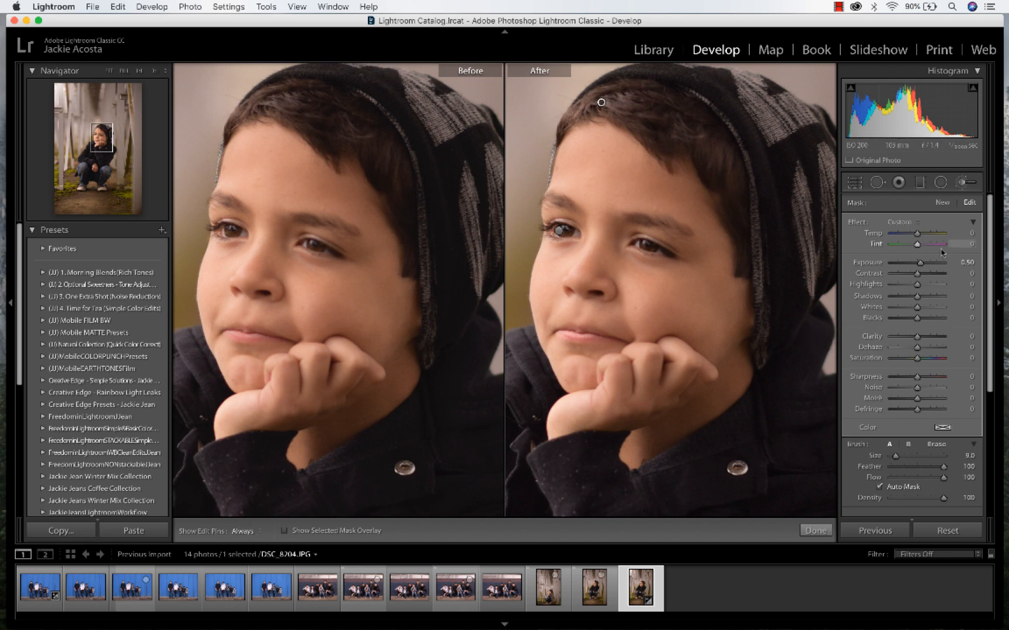
pyautogui.moveTo(920, 264); pyautogui.dragTo(920, 267)
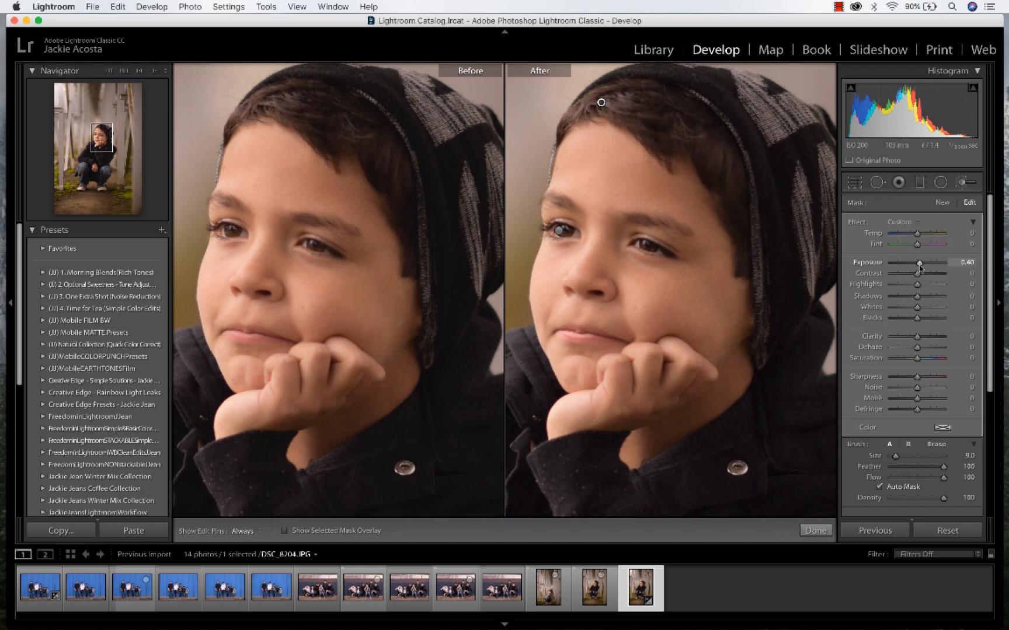
pyautogui.click(815, 530)
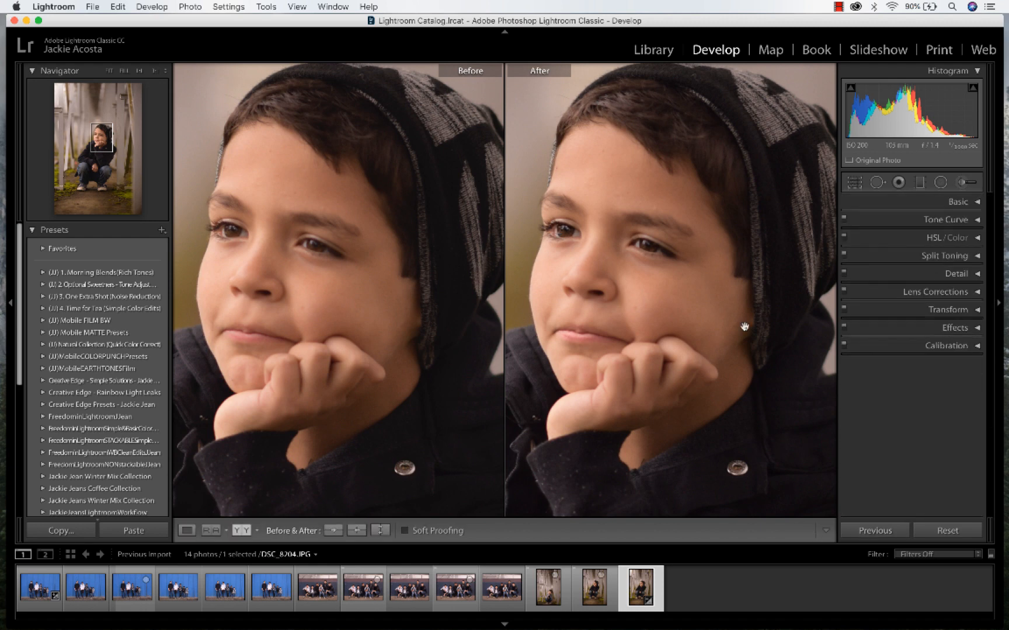
# Paint a new Adjustment Brush mask on the boy's cheek beside the beanie at size 9 and 0.50 exposure.
pyautogui.click(966, 181)
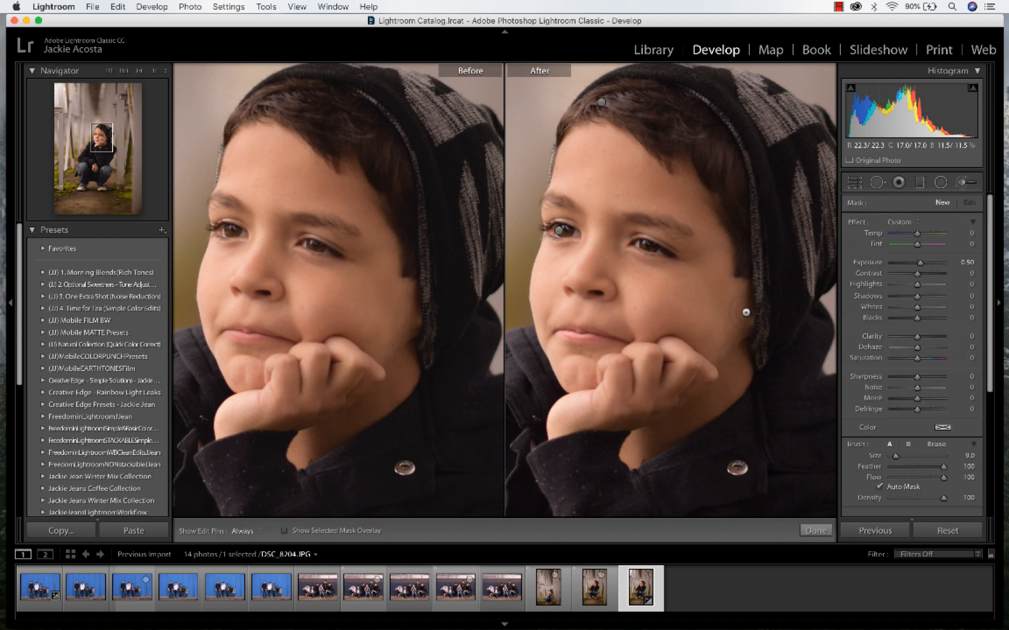
pyautogui.press('h')
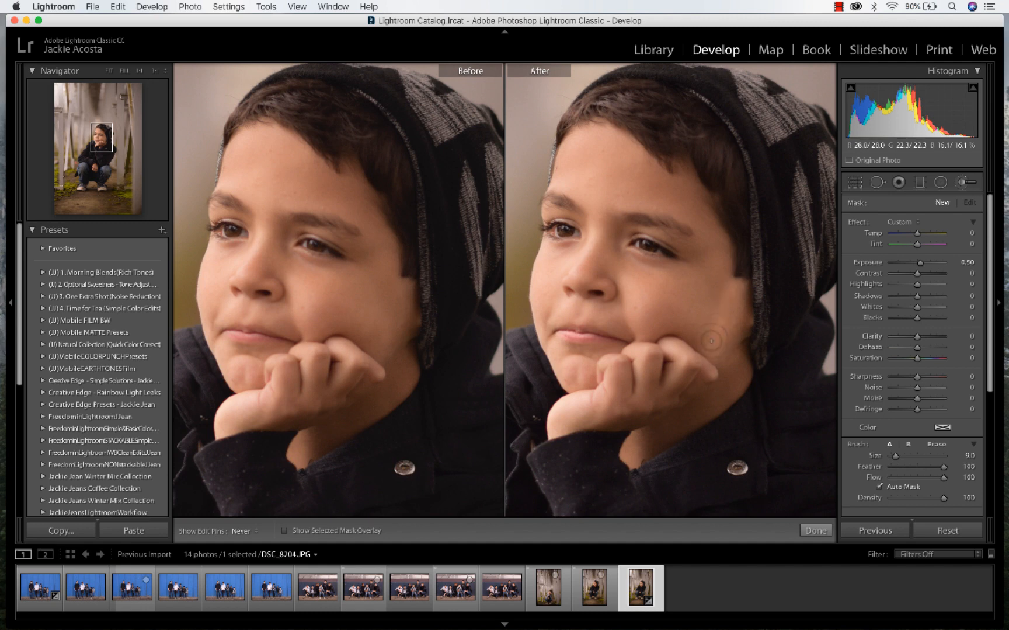
pyautogui.press('h')
pyautogui.click(745, 298)
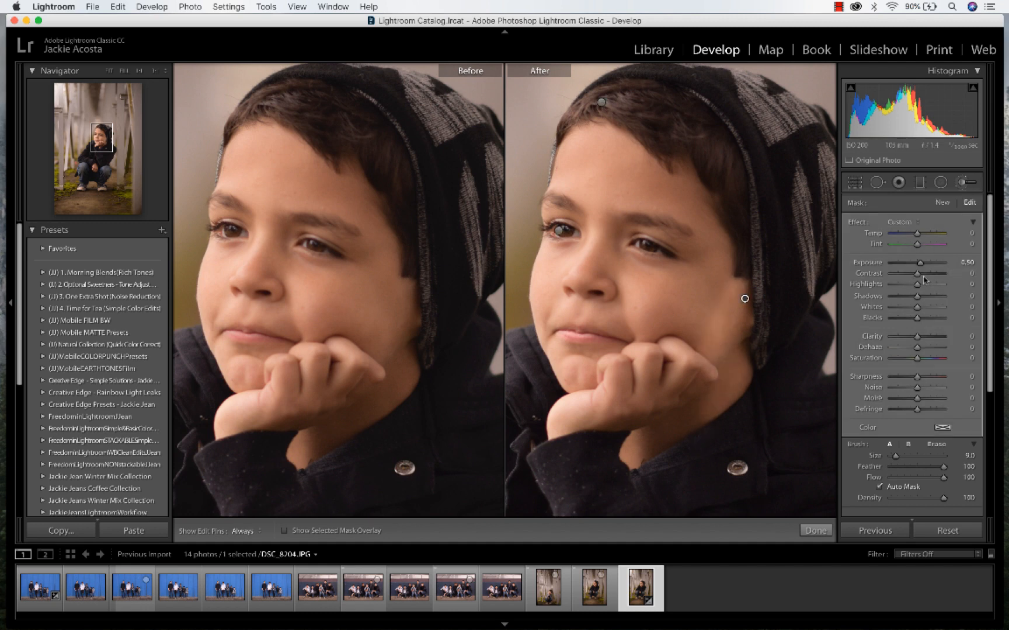
# Set the cheek mask's exposure to -0.47, clarity to -76 and sharpness to -100, and finish the adjustment.
pyautogui.moveTo(920, 263); pyautogui.dragTo(912, 264)
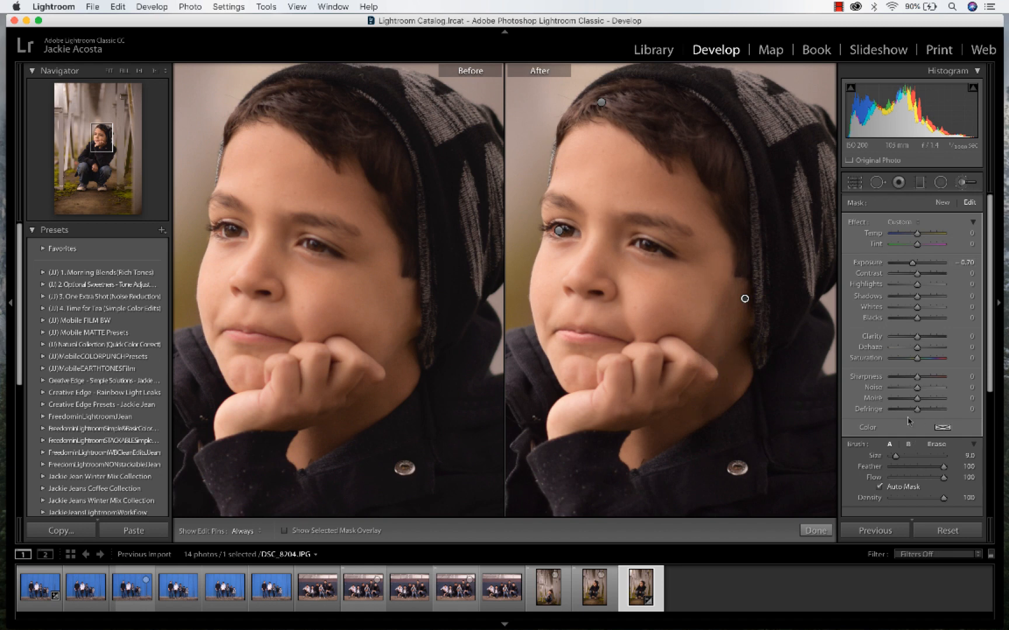
pyautogui.moveTo(921, 340)
pyautogui.mouseDown()
pyautogui.moveTo(934, 341)
pyautogui.moveTo(912, 339)
pyautogui.mouseUp()
pyautogui.moveTo(900, 341); pyautogui.dragTo(879, 387)
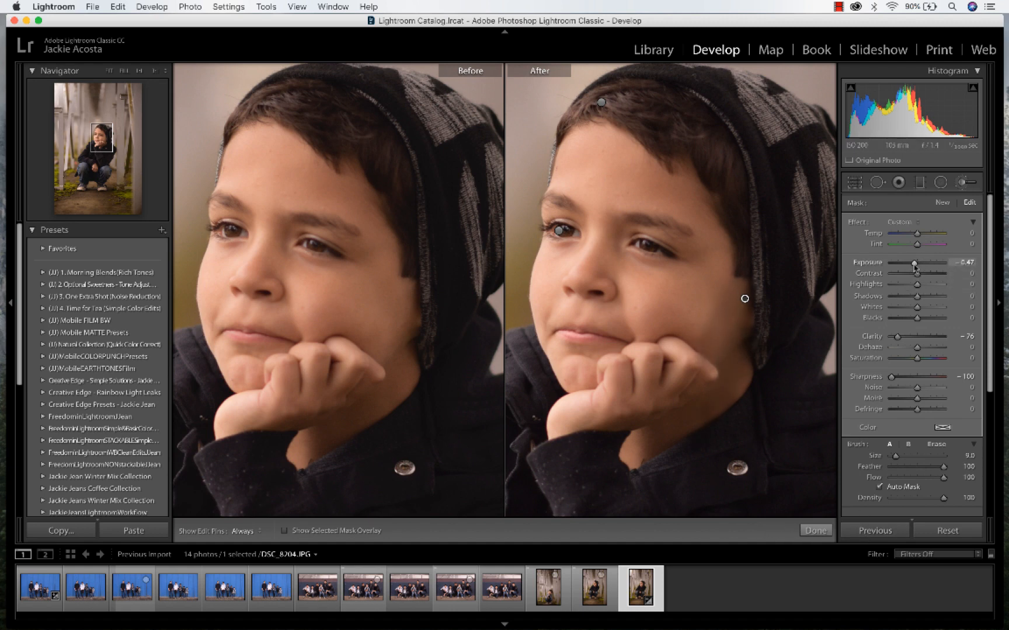
pyautogui.click(815, 530)
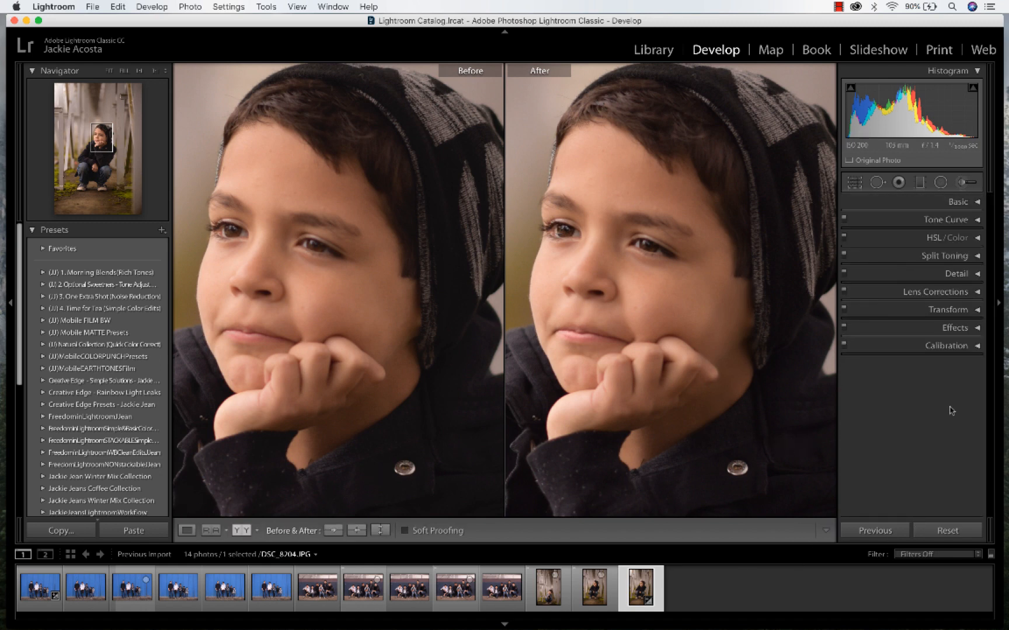
# Start another new Adjustment Brush mask on the portrait.
pyautogui.click(966, 183)
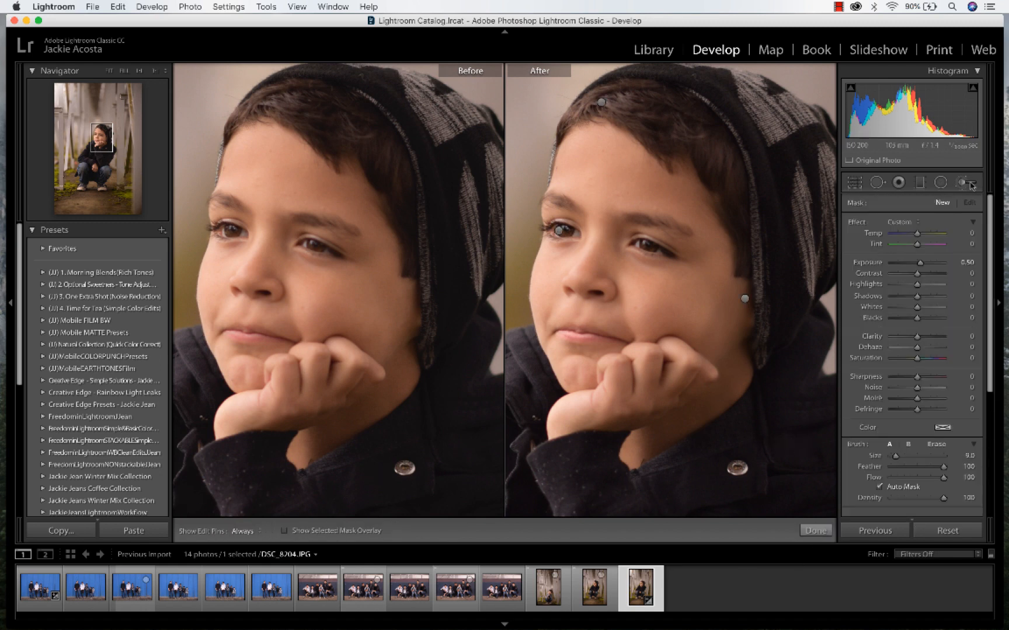